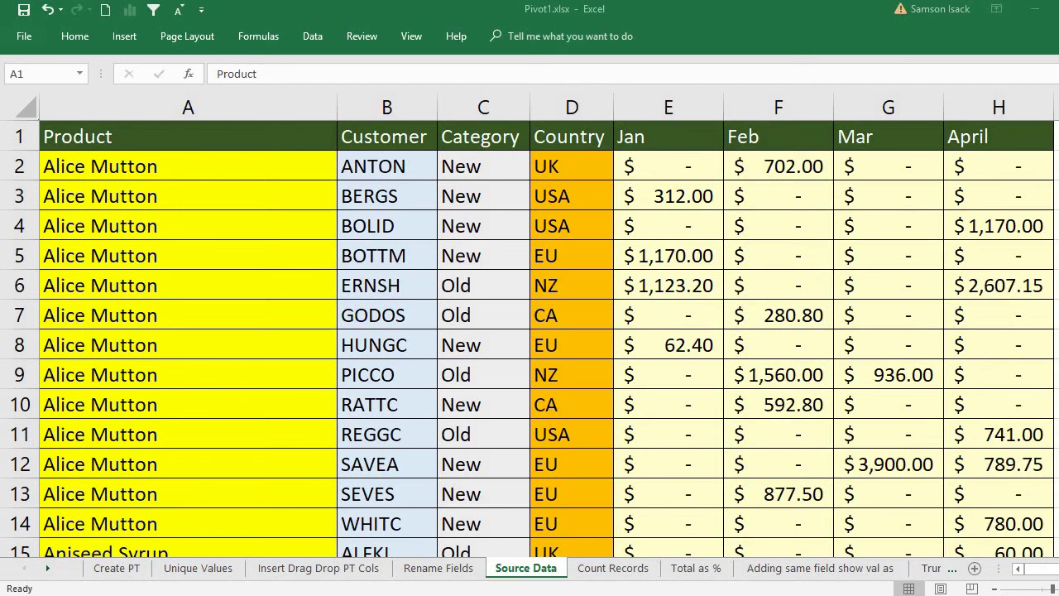
Review the source data headings (Product, Customer, Country, Category, Jan–Mar) down to row 278.
{"action": "left_click", "coordinate": [224, 140]}
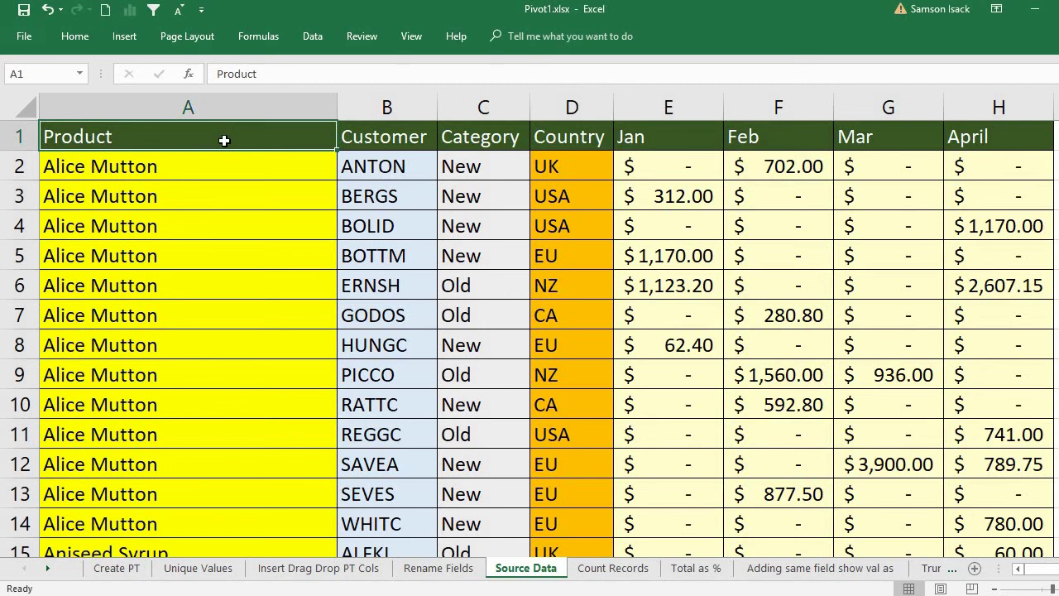
{"action": "left_click", "coordinate": [421, 132]}
{"action": "left_click", "coordinate": [473, 133]}
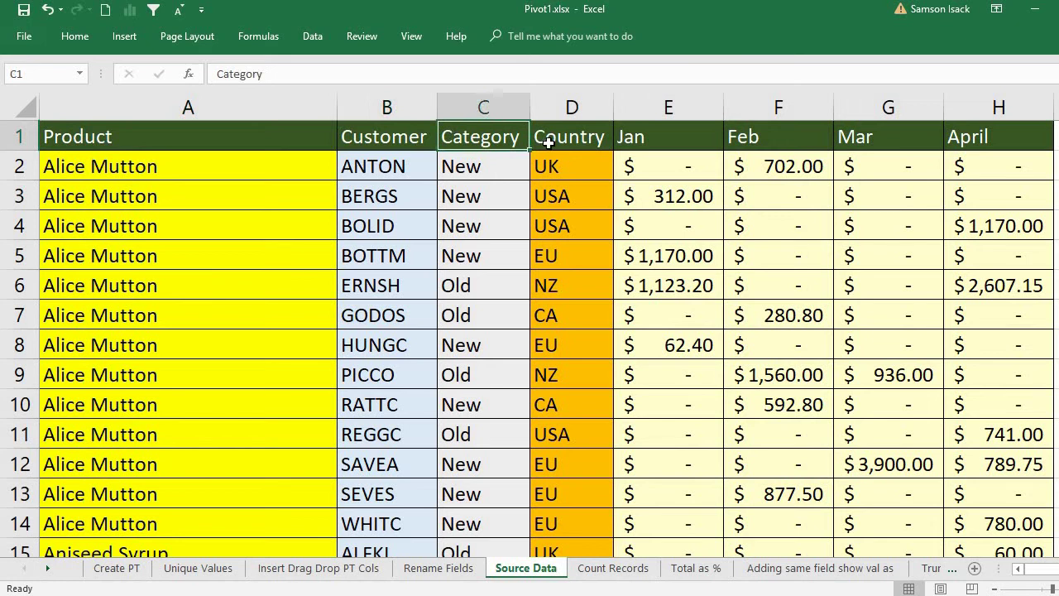
{"action": "double_click", "coordinate": [547, 141]}
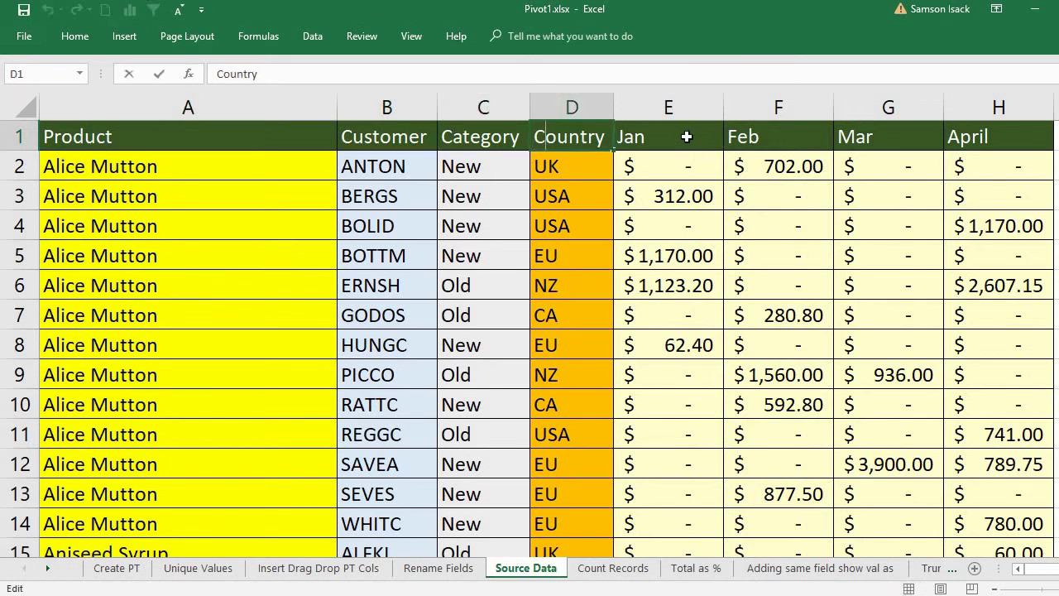
{"action": "left_click_drag", "start_coordinate": [684, 140], "coordinate": [910, 138]}
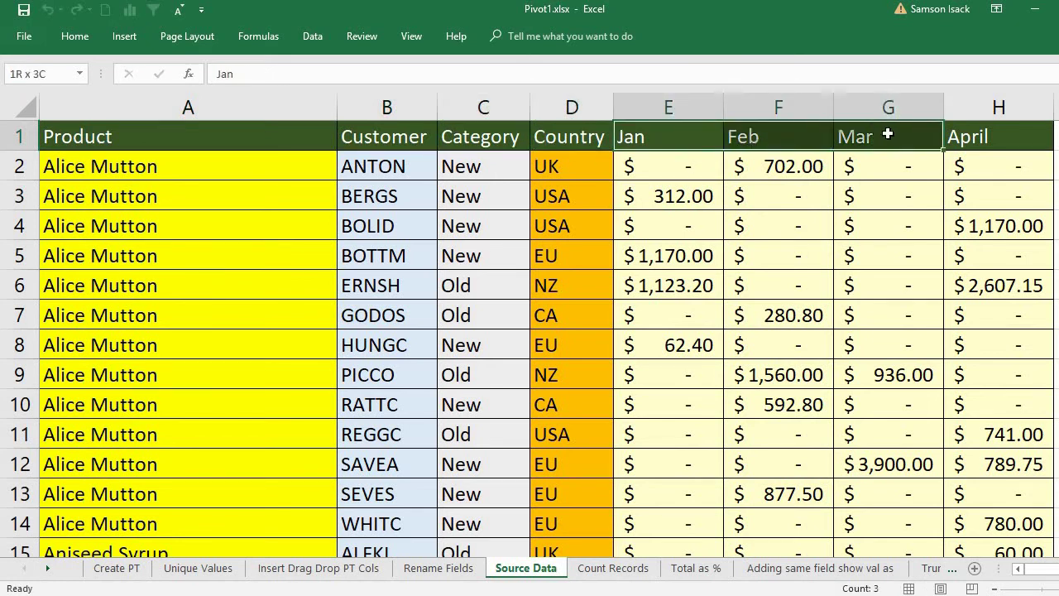
{"action": "left_click", "coordinate": [278, 135]}
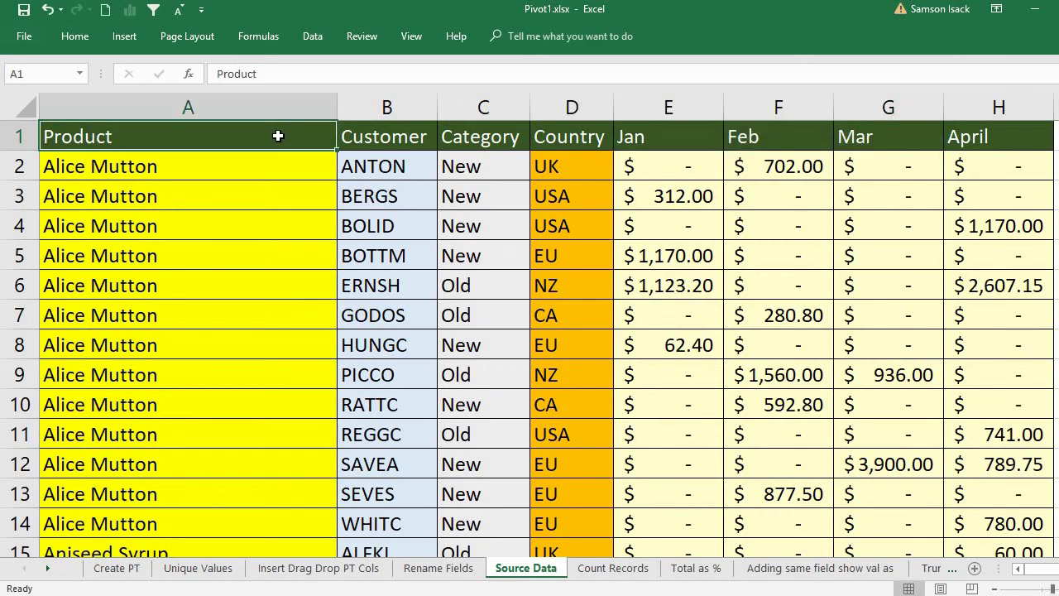
{"action": "key", "text": "ctrl+Down"}
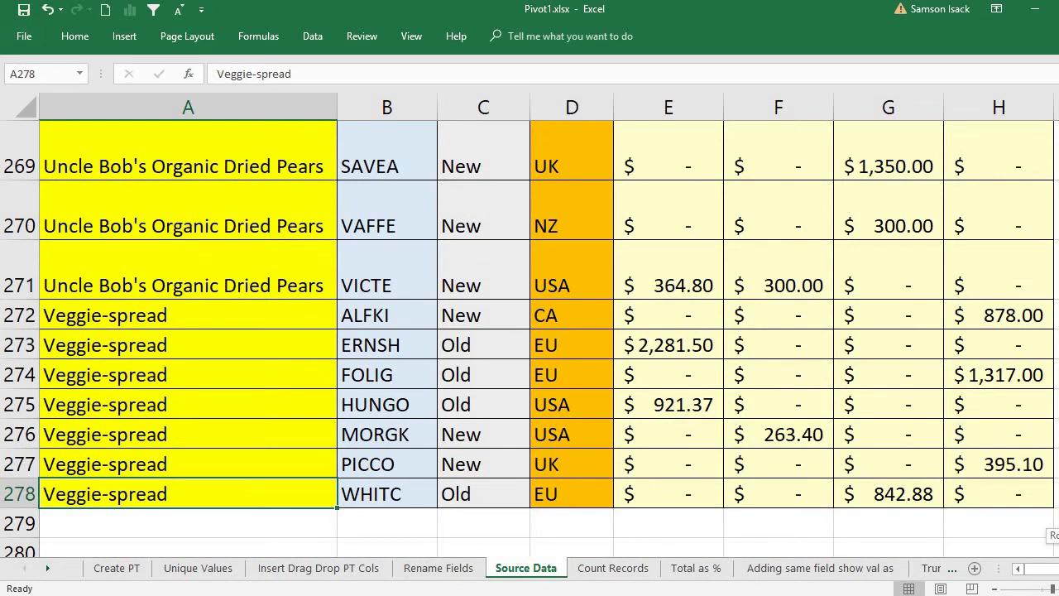
{"action": "left_click_drag", "start_coordinate": [1054, 534], "coordinate": [1055, 124]}
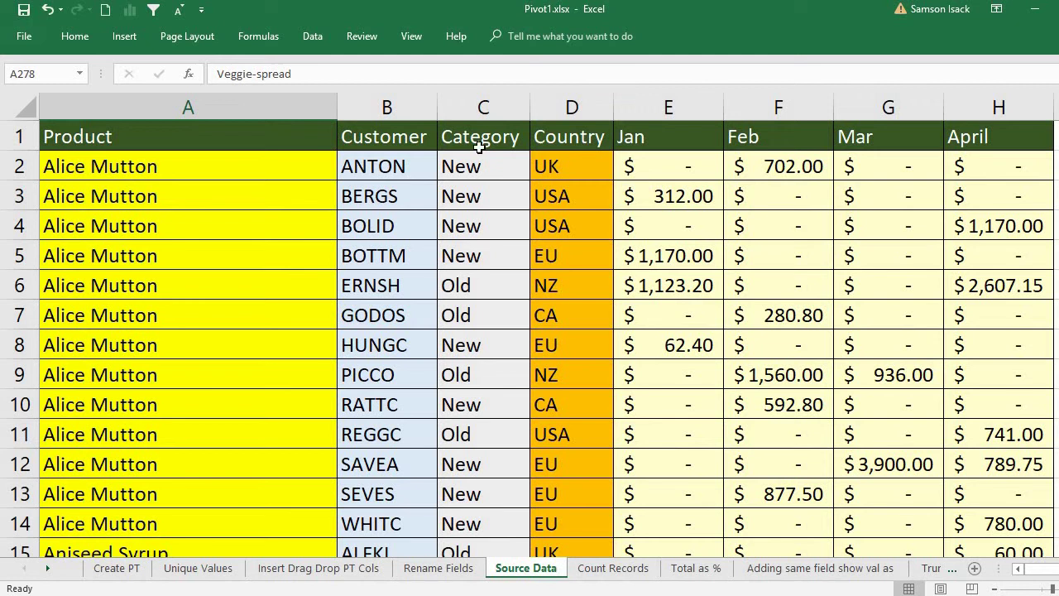
{"action": "left_click", "coordinate": [479, 139]}
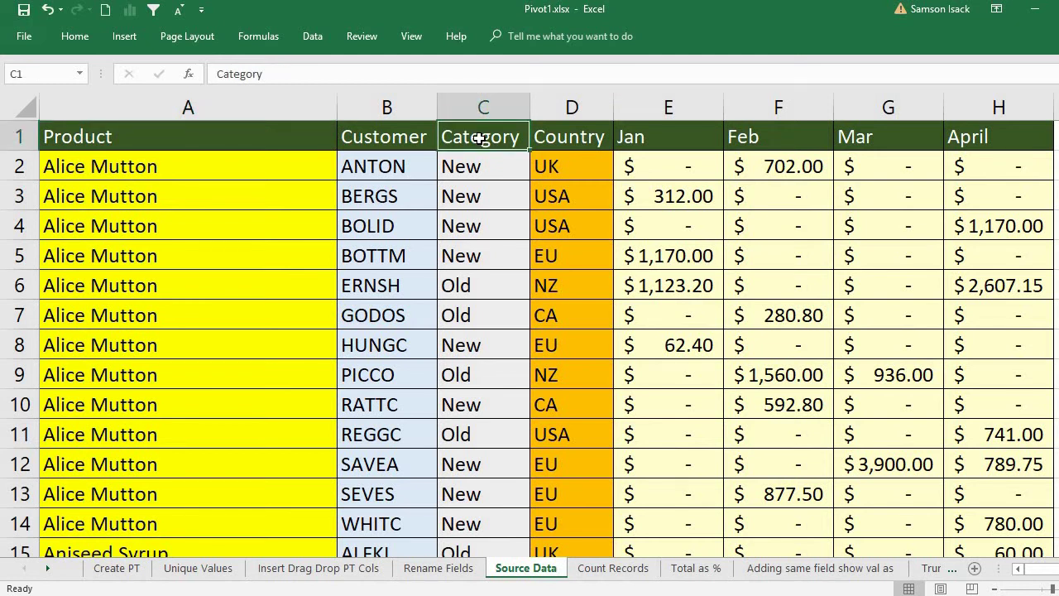
{"action": "left_click", "coordinate": [496, 175]}
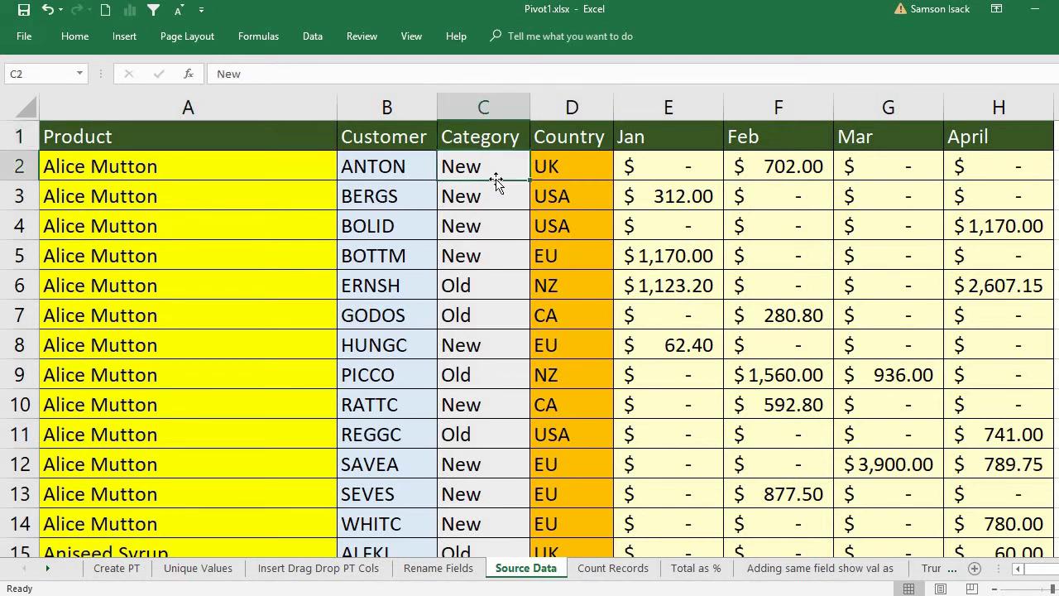
{"action": "left_click", "coordinate": [570, 163]}
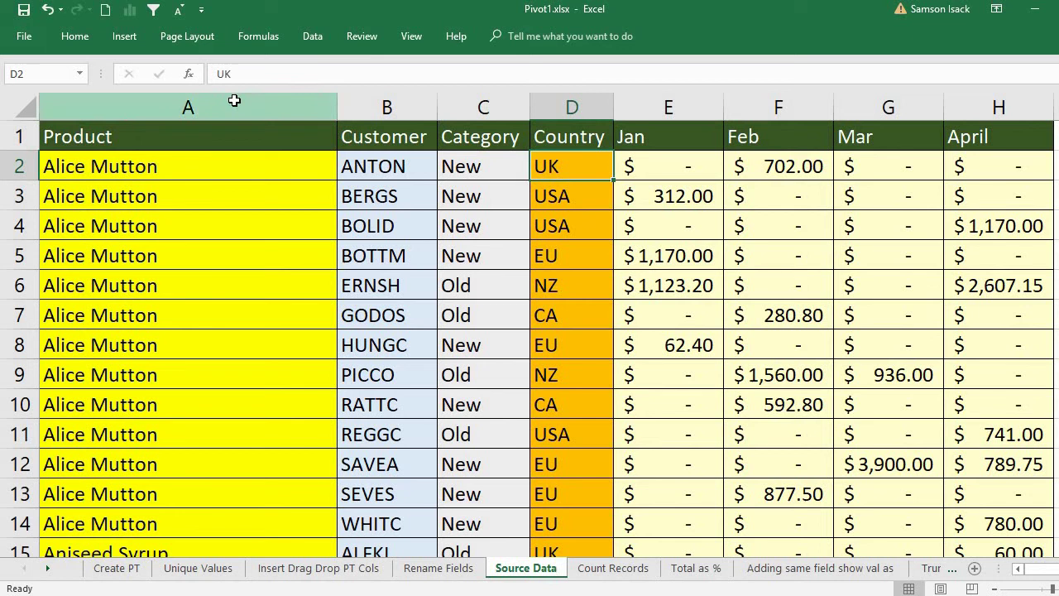
Select columns A–H and start a PivotTable destined for the existing Count Records sheet.
{"action": "left_click_drag", "start_coordinate": [234, 100], "coordinate": [789, 96]}
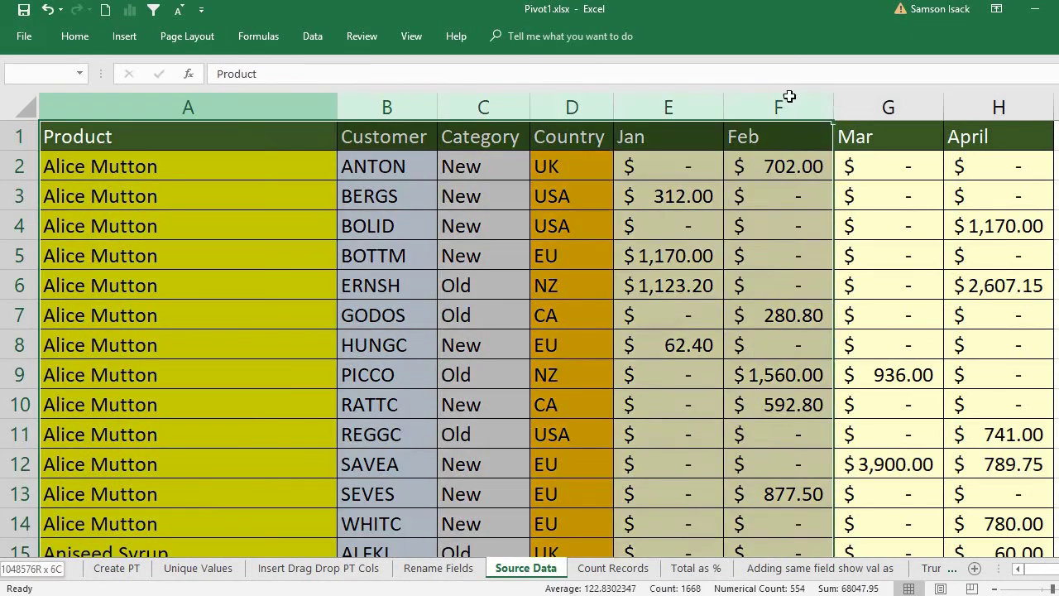
{"action": "left_click_drag", "start_coordinate": [789, 97], "coordinate": [1022, 111]}
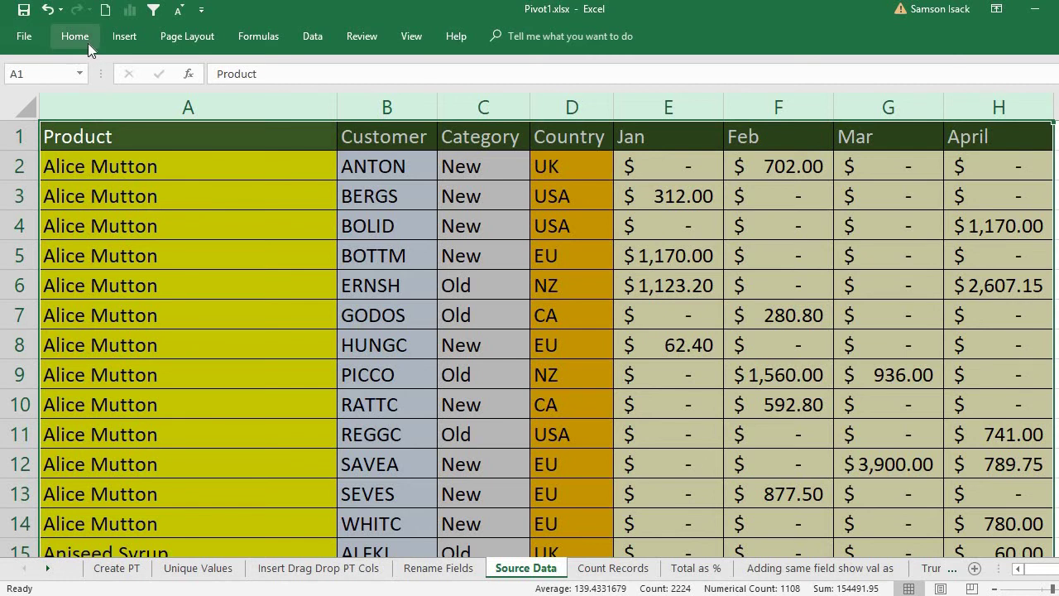
{"action": "left_click", "coordinate": [122, 39]}
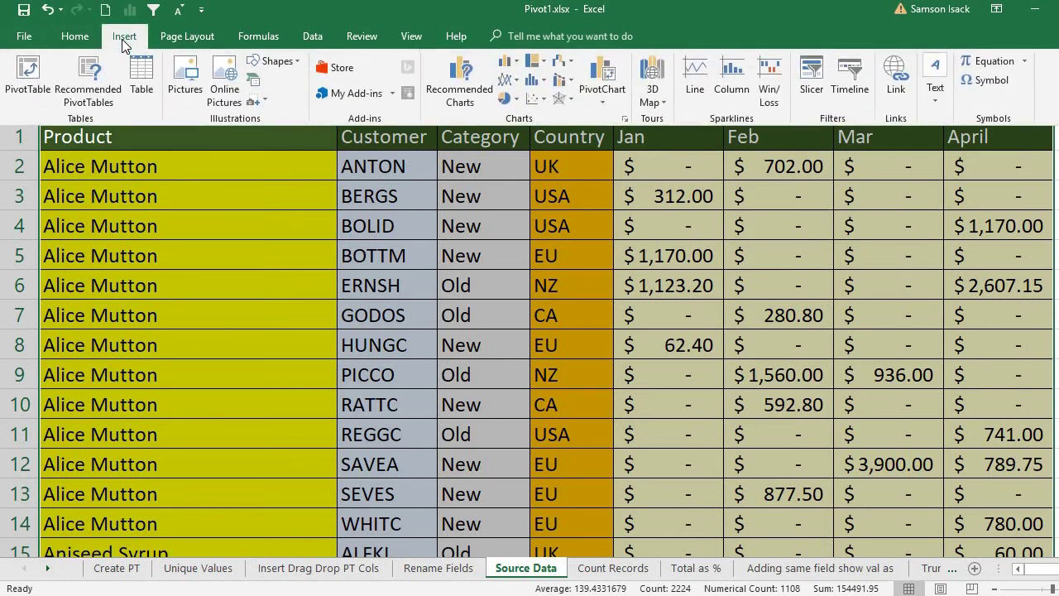
{"action": "left_click", "coordinate": [41, 94]}
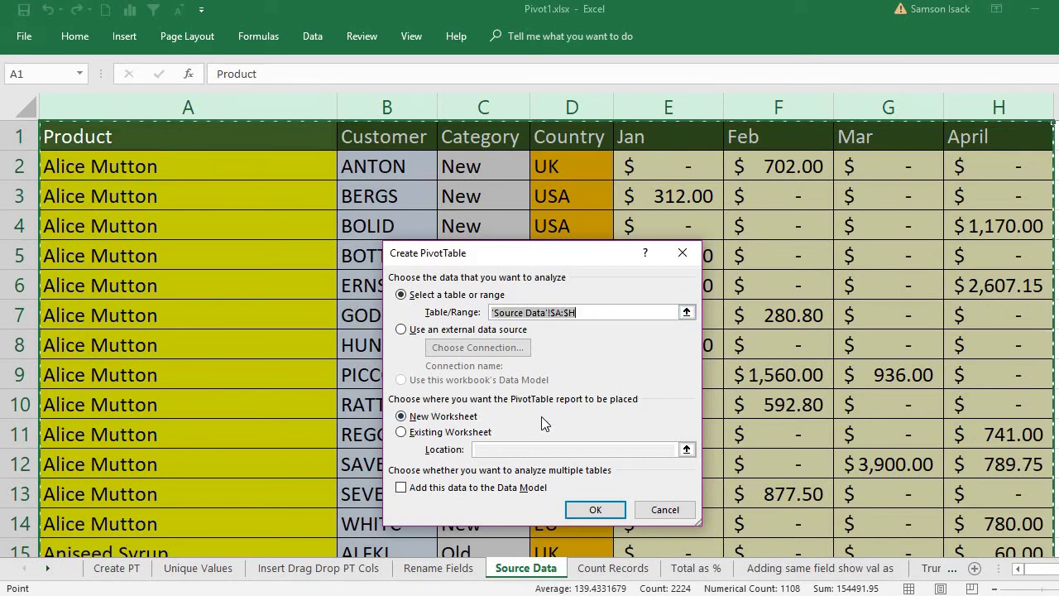
{"action": "left_click", "coordinate": [463, 432]}
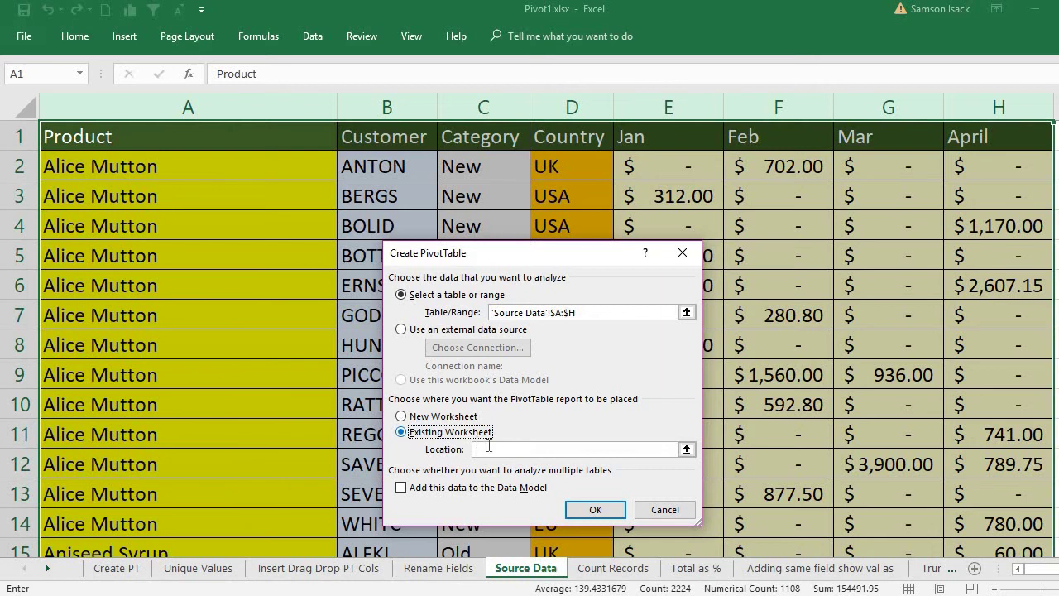
{"action": "left_click", "coordinate": [613, 567]}
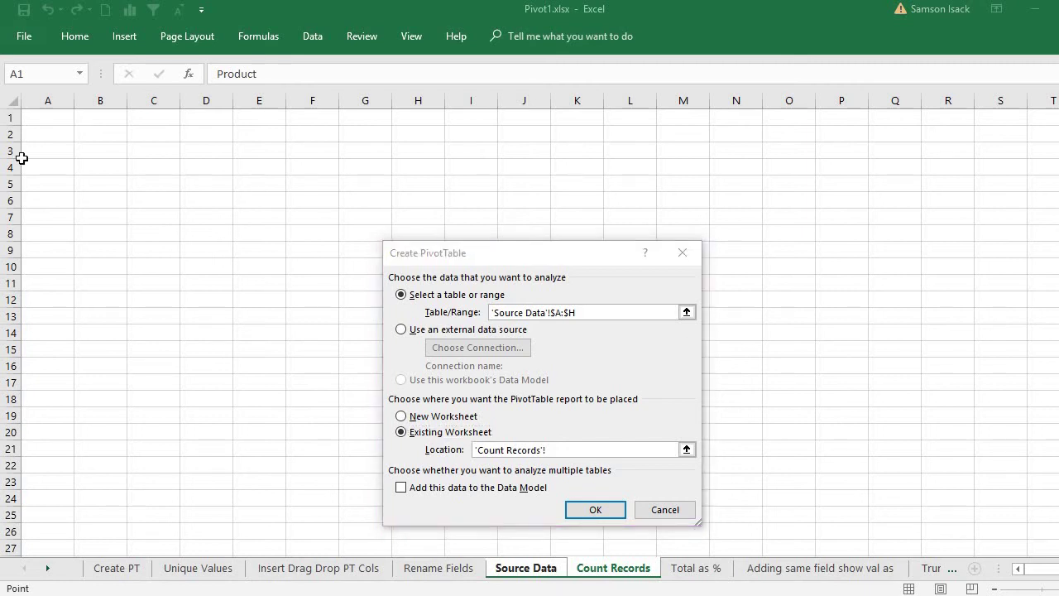
Set the pivot location to 'Count Records'!$A$1 and create the empty PivotTable3.
{"action": "left_click", "coordinate": [44, 121]}
{"action": "left_click", "coordinate": [614, 507]}
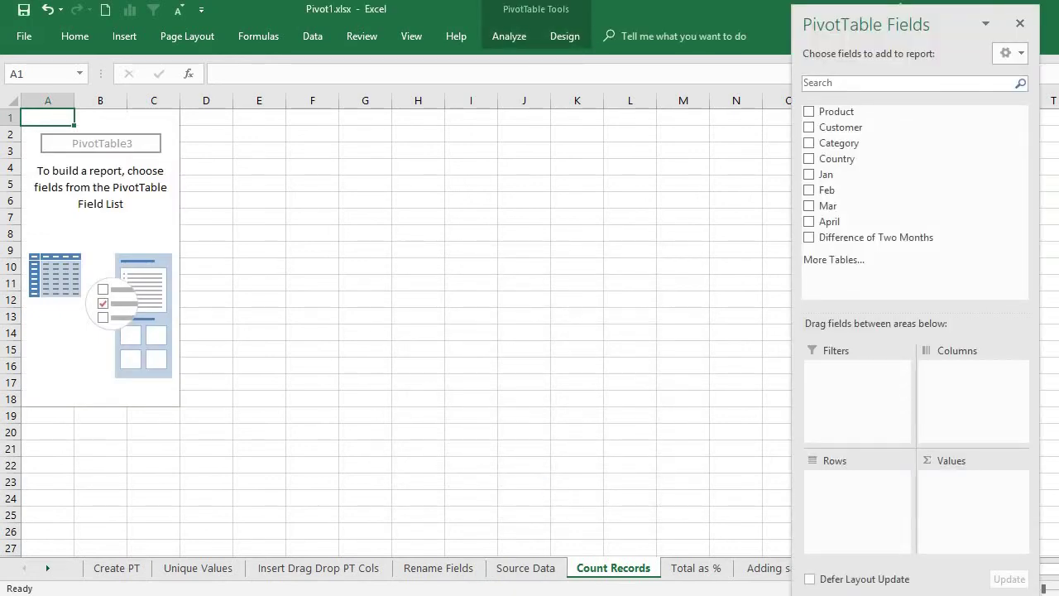
{"action": "scroll", "coordinate": [397, 331], "scroll_direction": "up", "scroll_amount": 2, "text": "ctrl"}
{"action": "scroll", "coordinate": [397, 331], "scroll_direction": "up", "scroll_amount": 1, "text": "ctrl"}
{"action": "scroll", "coordinate": [397, 331], "scroll_direction": "up", "scroll_amount": 1, "text": "ctrl"}
{"action": "scroll", "coordinate": [397, 331], "scroll_direction": "up", "scroll_amount": 2, "text": "ctrl"}
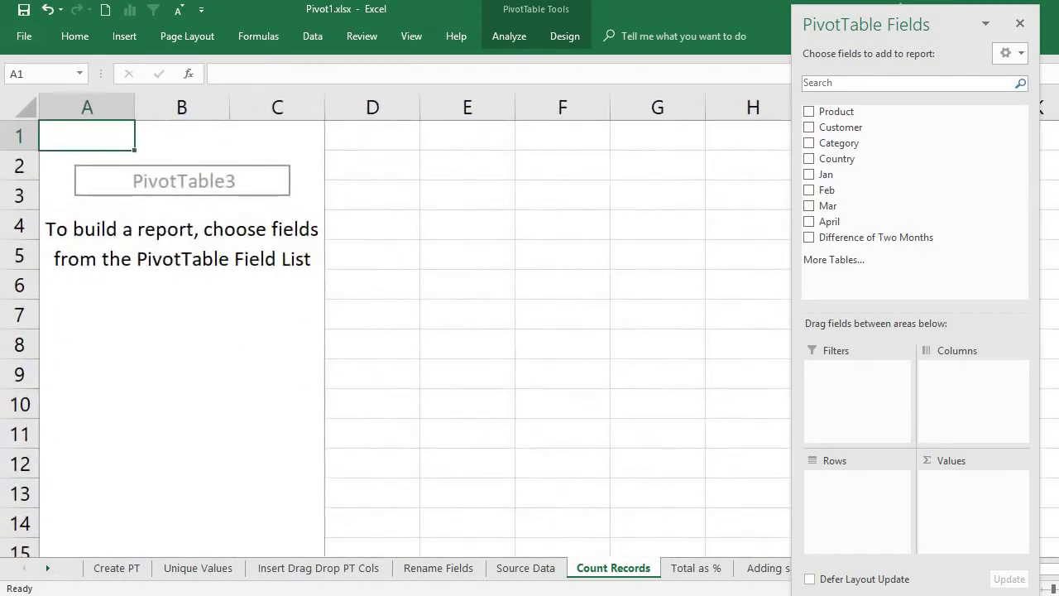
{"action": "scroll", "coordinate": [397, 331], "scroll_direction": "up", "scroll_amount": 1, "text": "ctrl"}
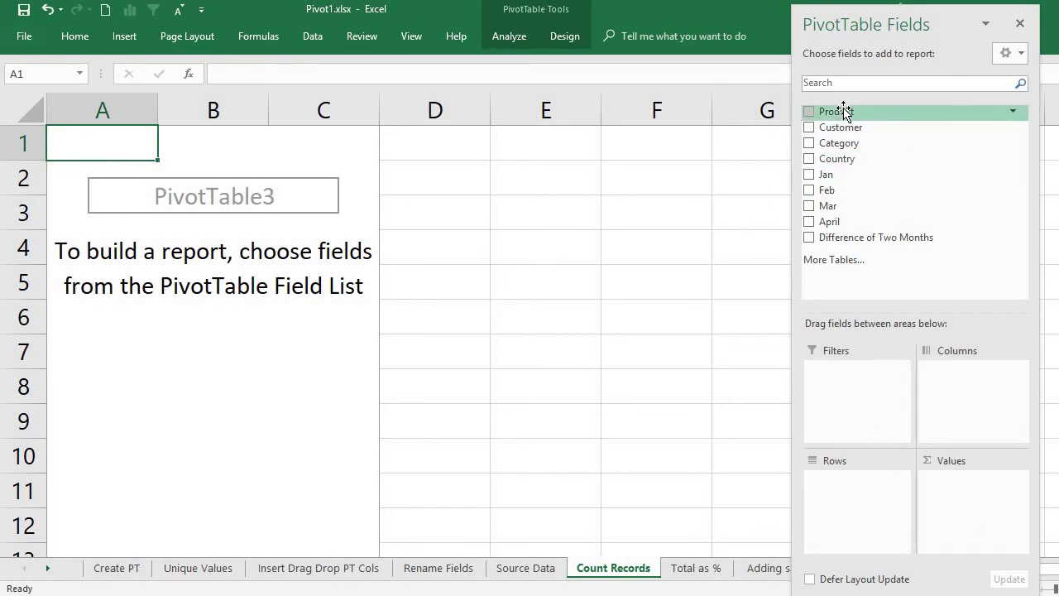
Add Product to Values so the pivot shows a Count of Product of 277.
{"action": "left_click_drag", "start_coordinate": [843, 112], "coordinate": [963, 355]}
{"action": "left_click_drag", "start_coordinate": [982, 532], "coordinate": [977, 485]}
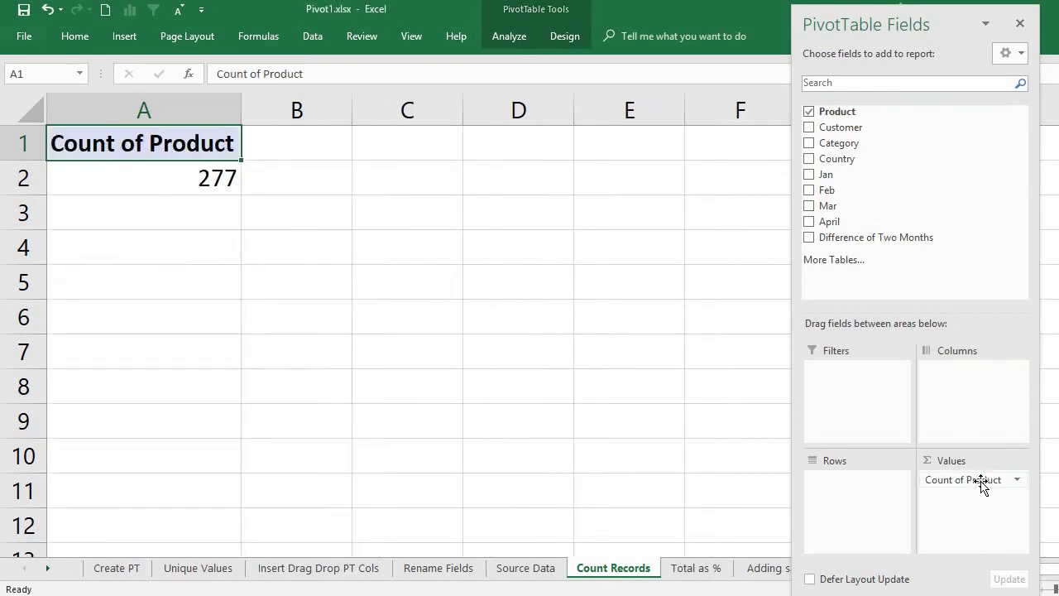
{"action": "left_click", "coordinate": [197, 177]}
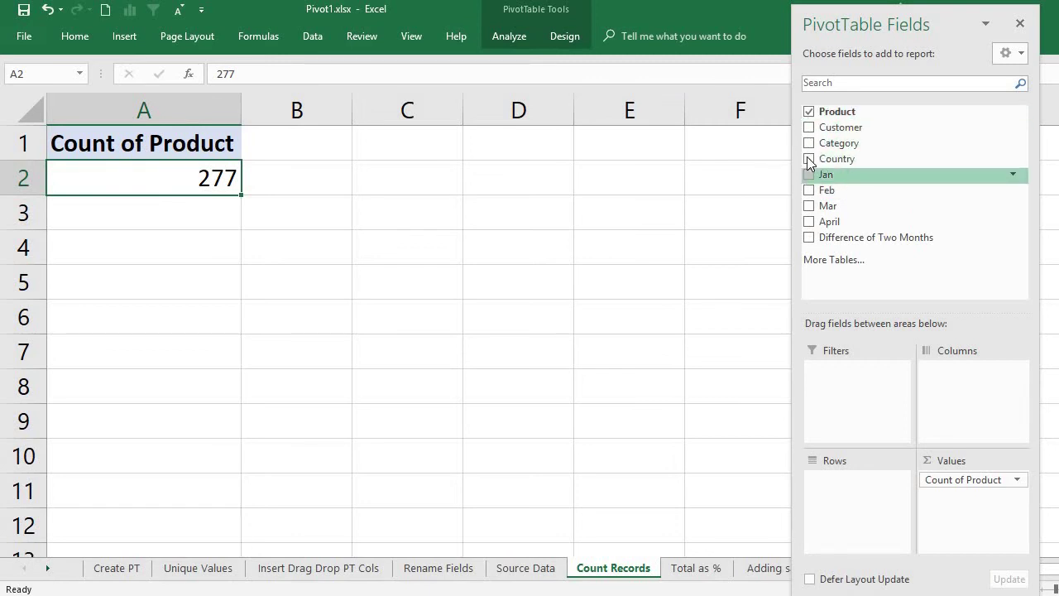
{"action": "left_click", "coordinate": [976, 484]}
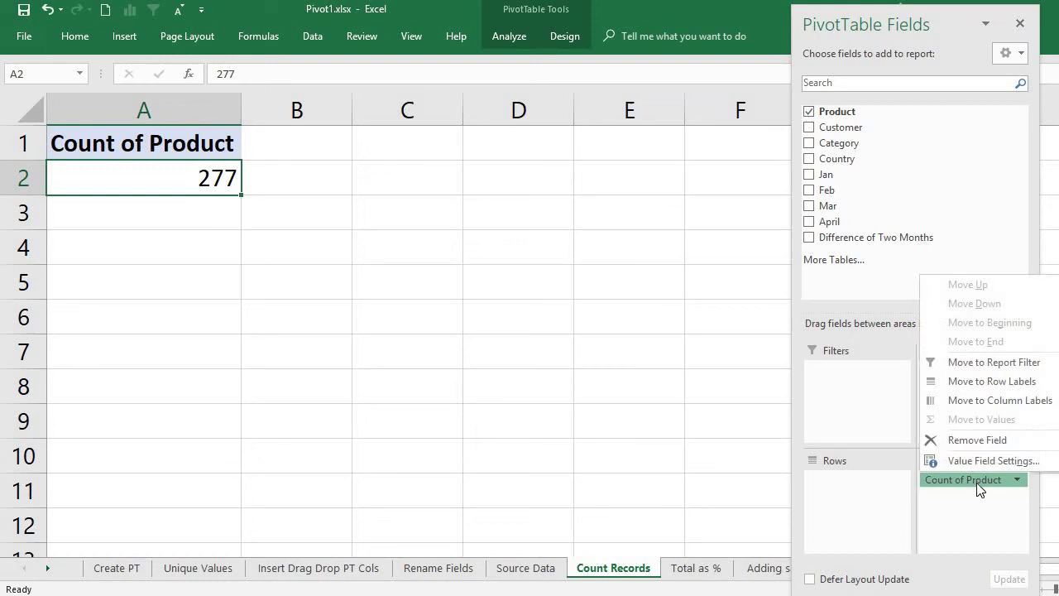
Replace Count of Product with Category in Rows and Values: New 141, Old 136, total 277.
{"action": "left_click", "coordinate": [974, 440]}
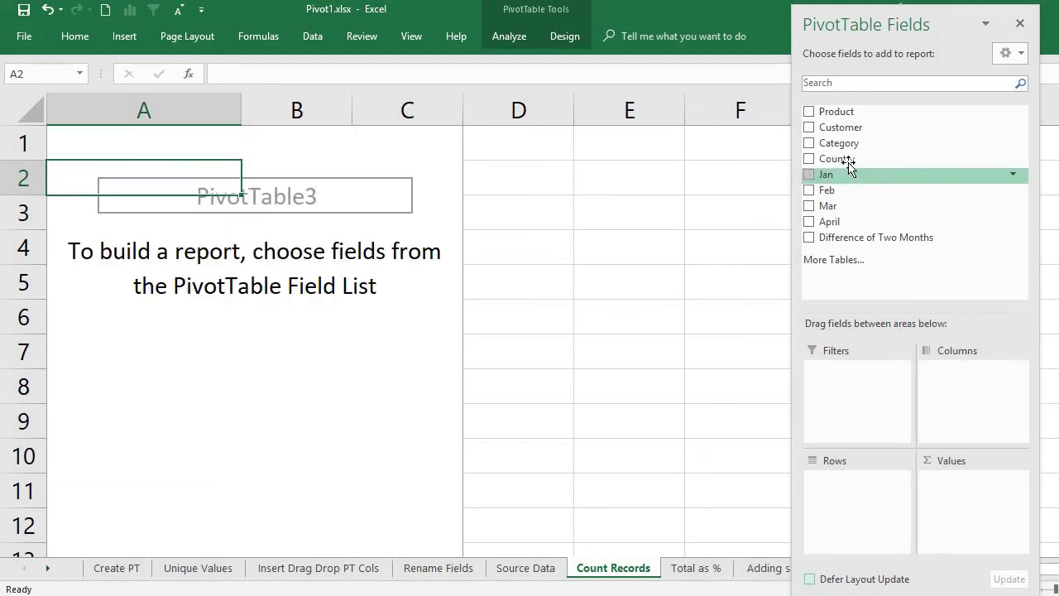
{"action": "mouse_move", "coordinate": [839, 142]}
{"action": "left_mouse_down"}
{"action": "mouse_move", "coordinate": [856, 471]}
{"action": "mouse_move", "coordinate": [868, 509]}
{"action": "left_mouse_up"}
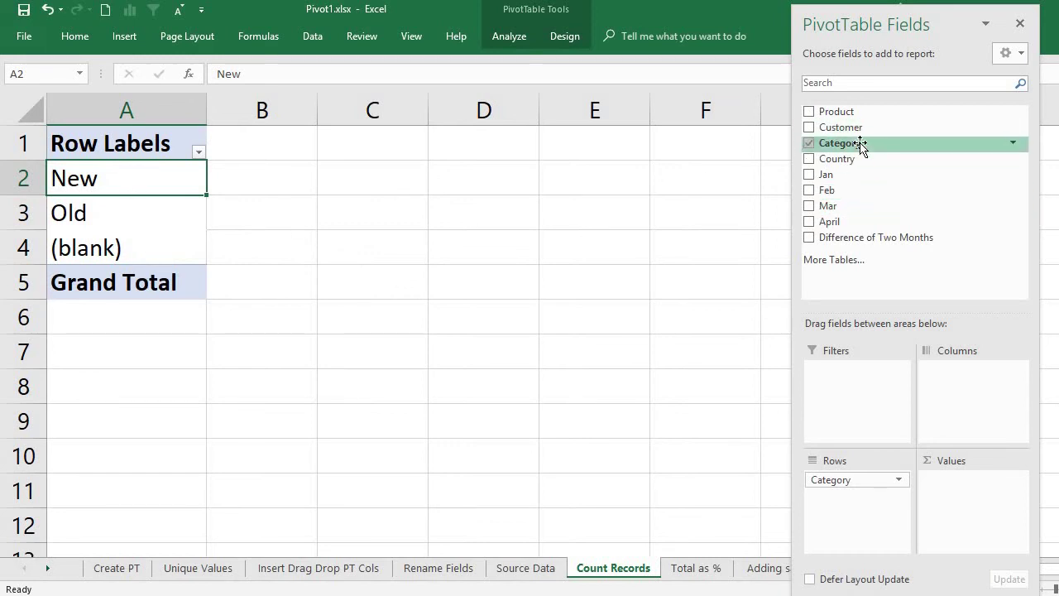
{"action": "left_click_drag", "start_coordinate": [860, 145], "coordinate": [1007, 514]}
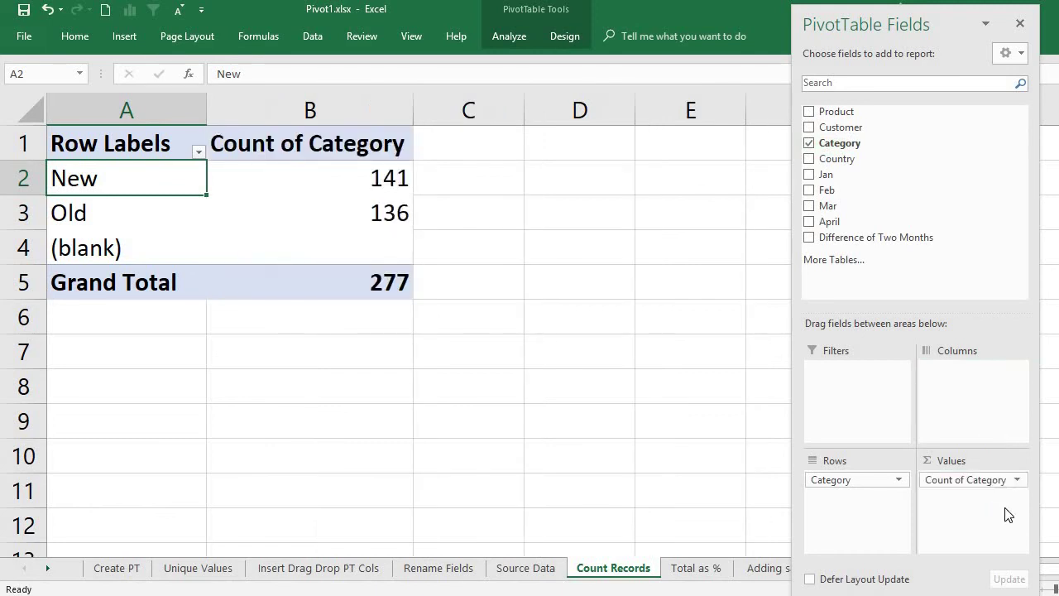
{"action": "left_click", "coordinate": [373, 273]}
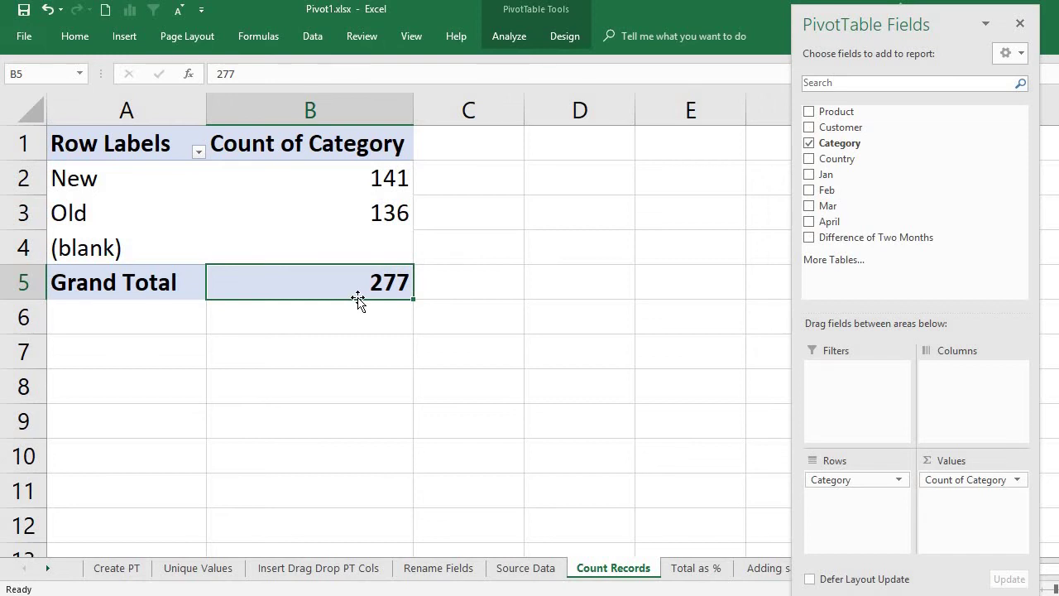
{"action": "left_click", "coordinate": [372, 182]}
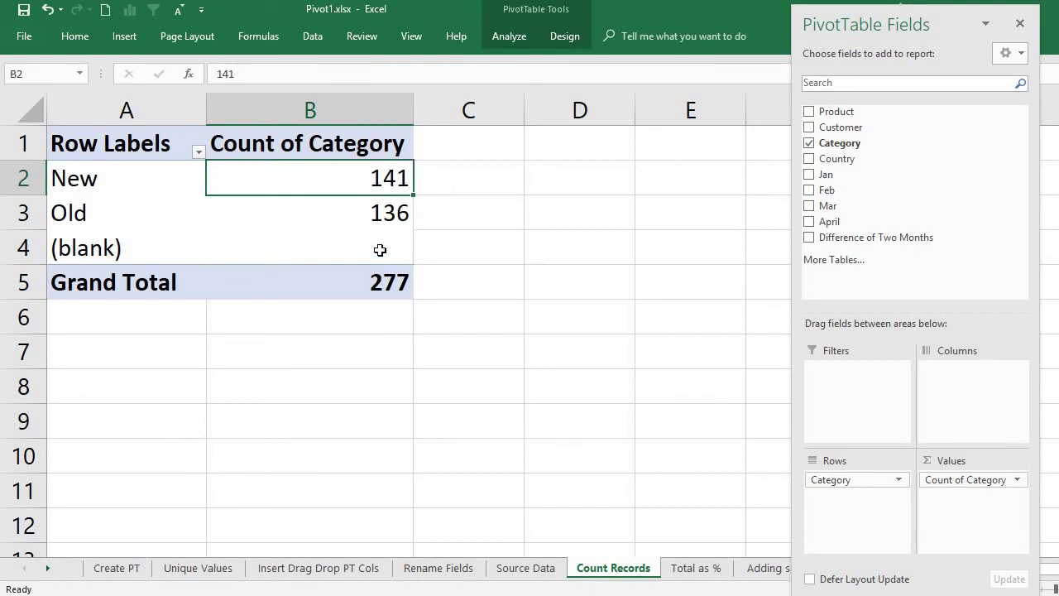
{"action": "left_click", "coordinate": [379, 199]}
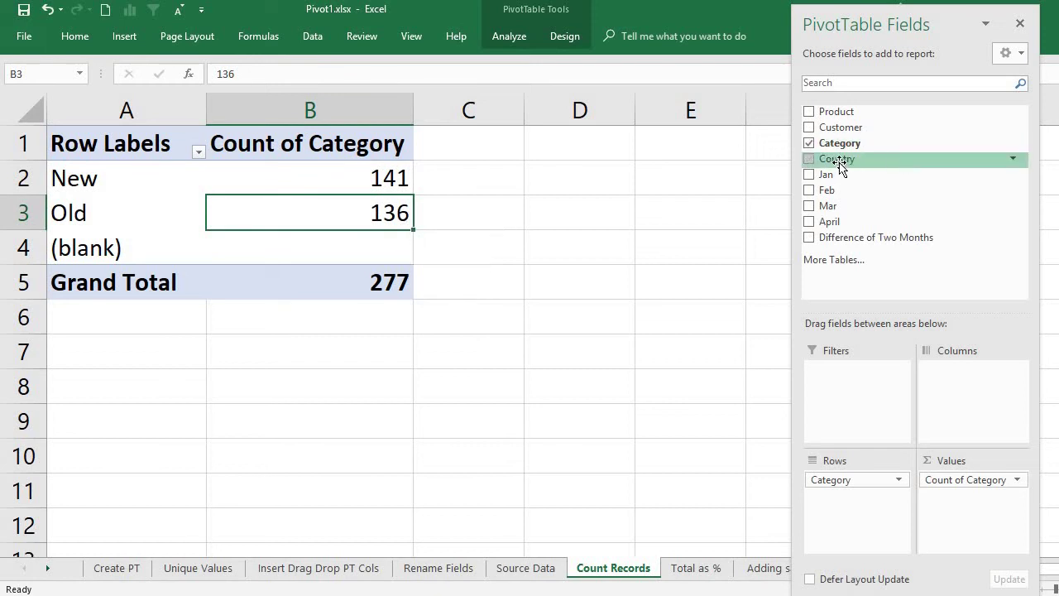
Swap Category for Country in Rows, giving per-country counts such as AUS 37, EU 88, total 277.
{"action": "left_click_drag", "start_coordinate": [843, 158], "coordinate": [848, 516]}
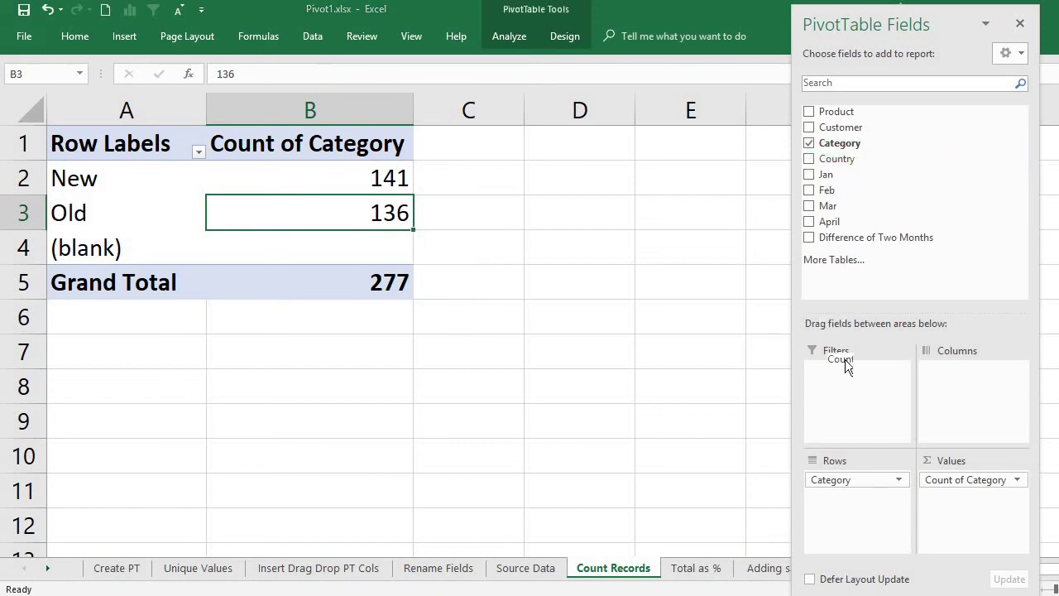
{"action": "left_click", "coordinate": [856, 479]}
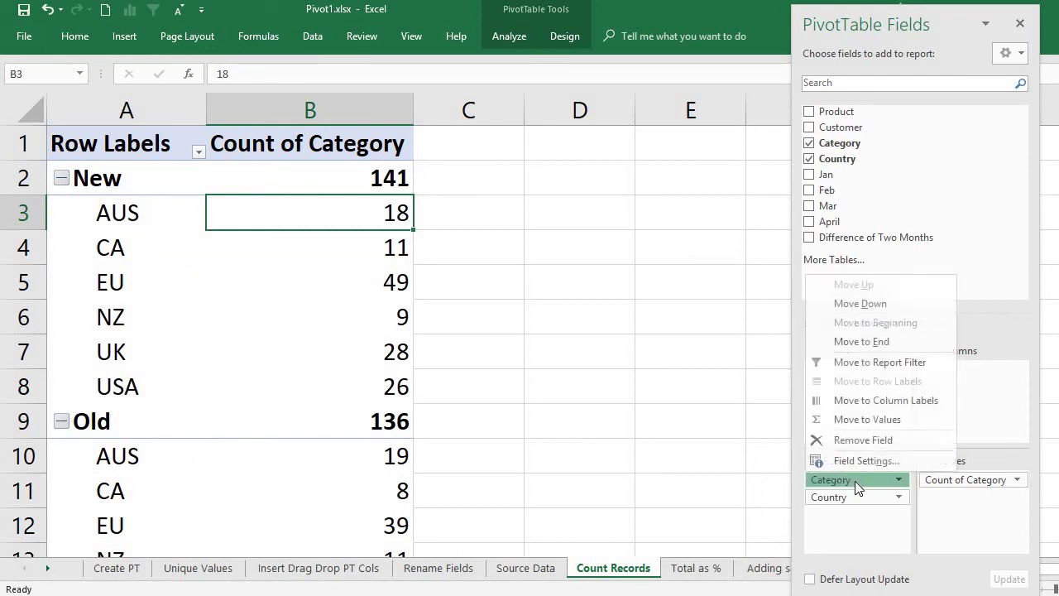
{"action": "left_click", "coordinate": [863, 440]}
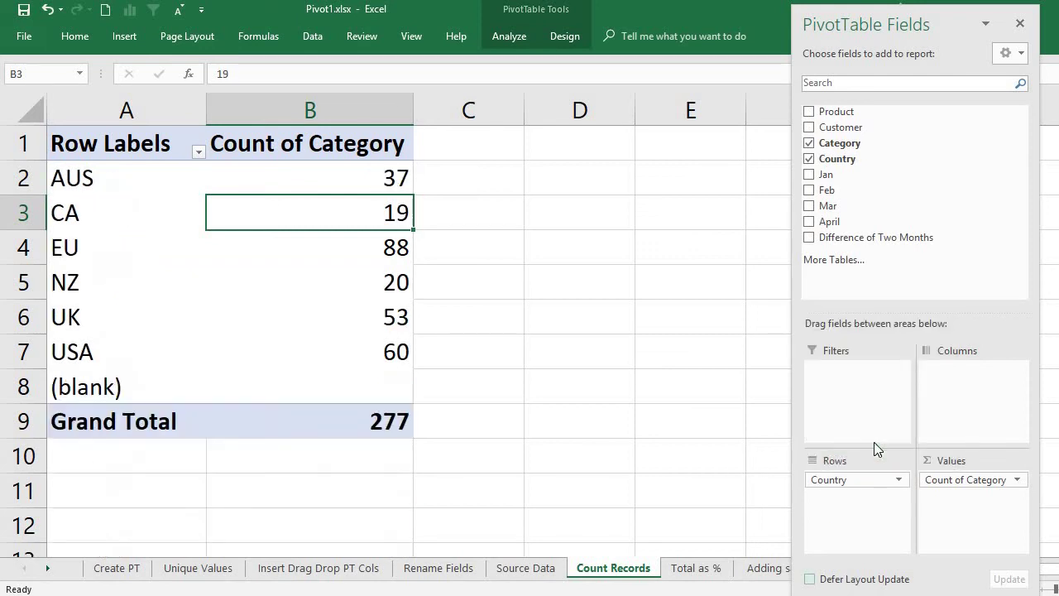
{"action": "left_click", "coordinate": [369, 177]}
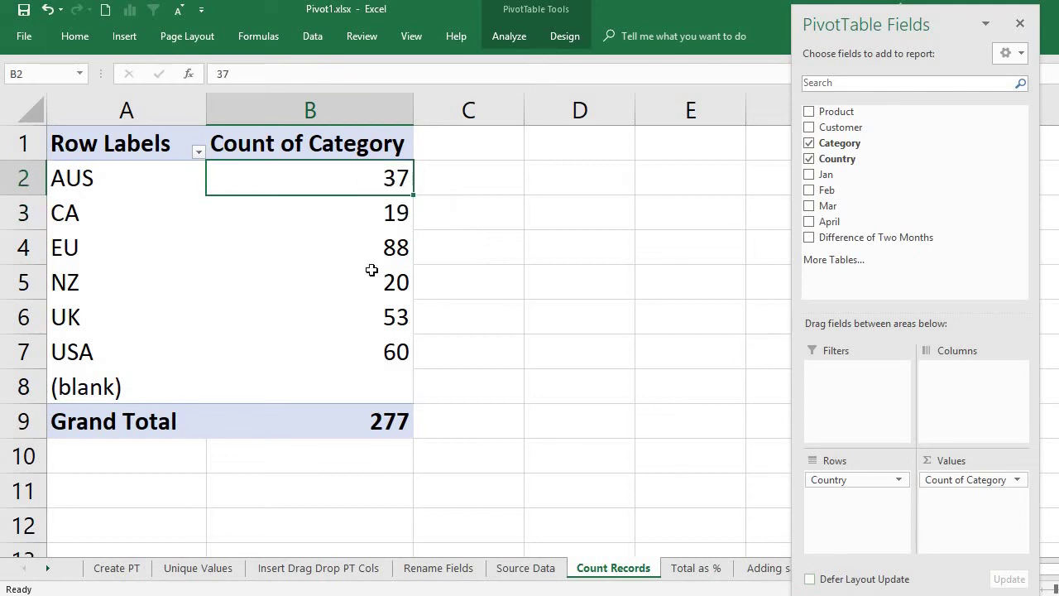
{"action": "left_click", "coordinate": [369, 238]}
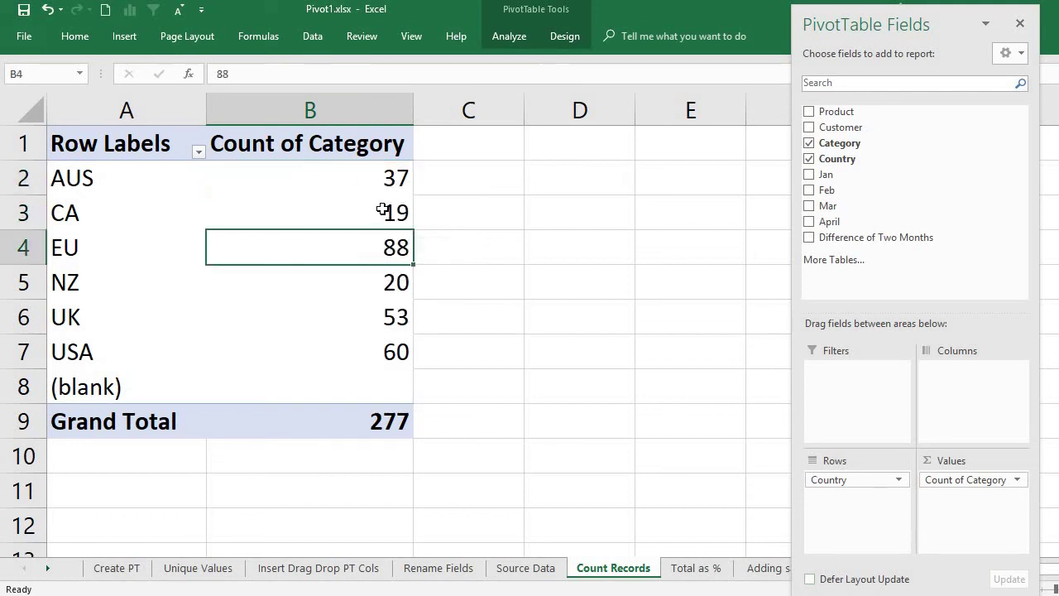
{"action": "left_click", "coordinate": [383, 209]}
{"action": "left_click", "coordinate": [387, 243]}
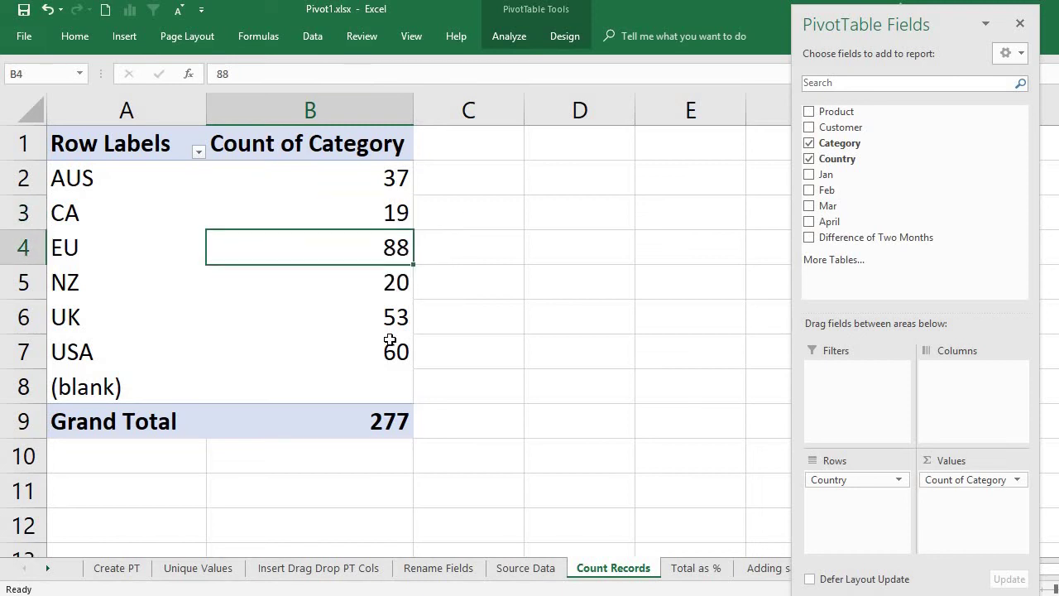
{"action": "left_click", "coordinate": [385, 423]}
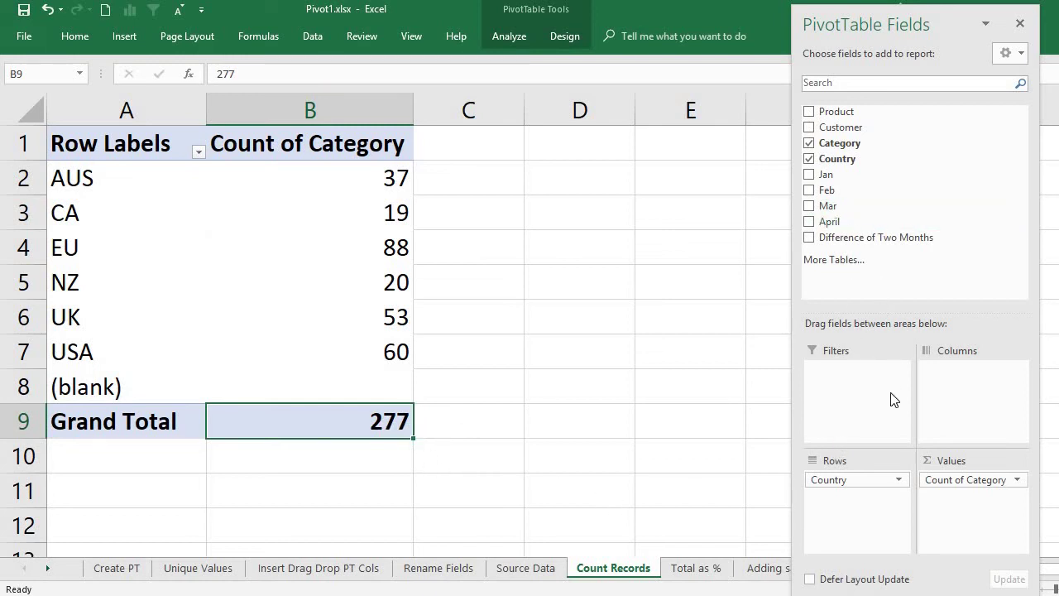
Replace Count of Category with Count of Country in Values, keeping AUS 37, EU 88, total 277.
{"action": "left_click", "coordinate": [989, 481]}
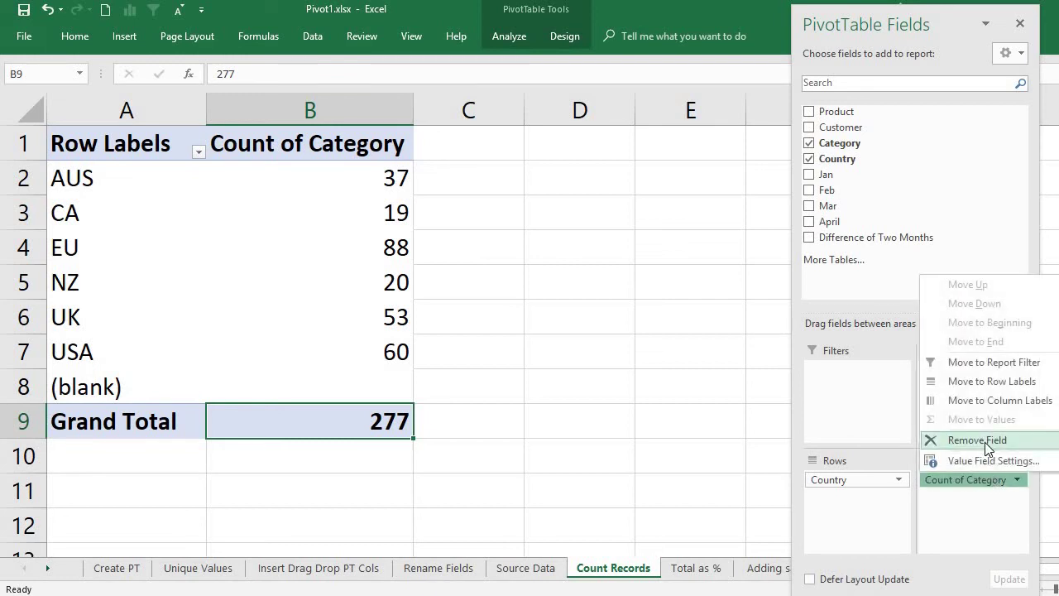
{"action": "left_click", "coordinate": [986, 445]}
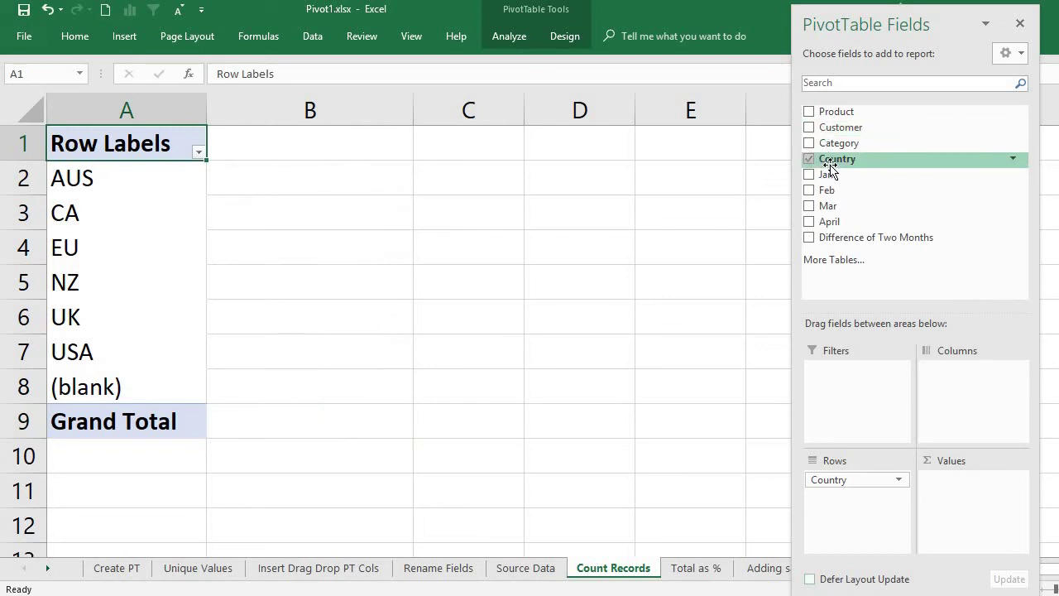
{"action": "left_click_drag", "start_coordinate": [831, 158], "coordinate": [937, 518]}
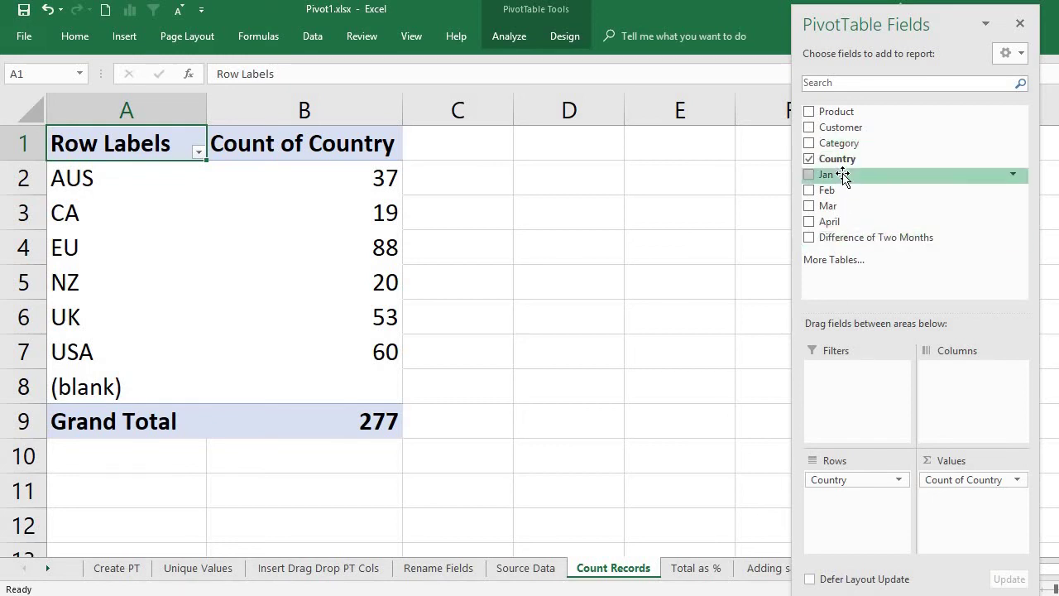
Nest Category under Country in Rows, splitting AUS's 37 into New 18 and Old 19.
{"action": "left_click_drag", "start_coordinate": [843, 148], "coordinate": [878, 517]}
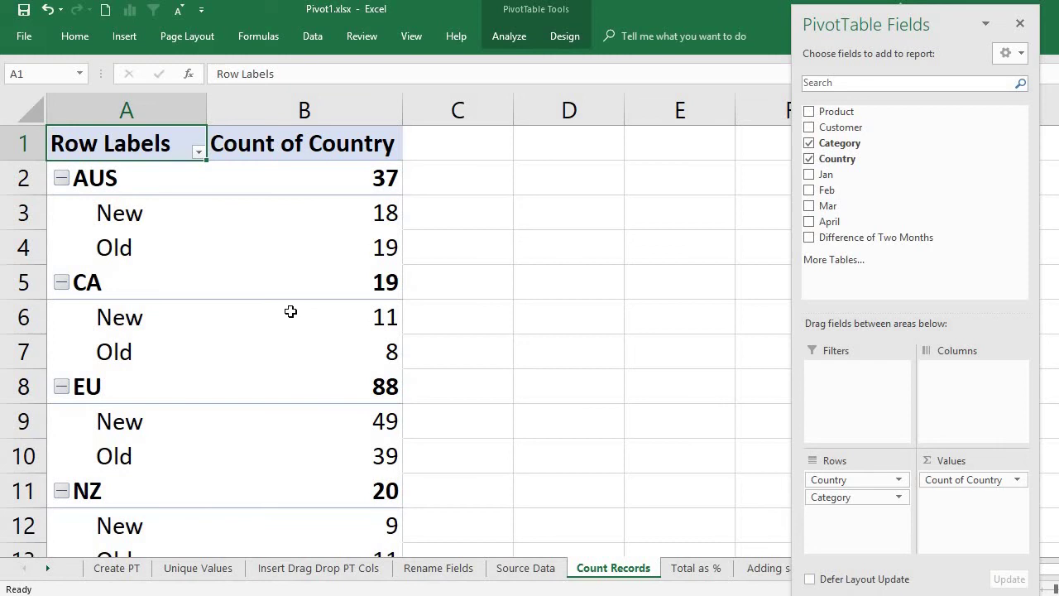
{"action": "left_click", "coordinate": [118, 184]}
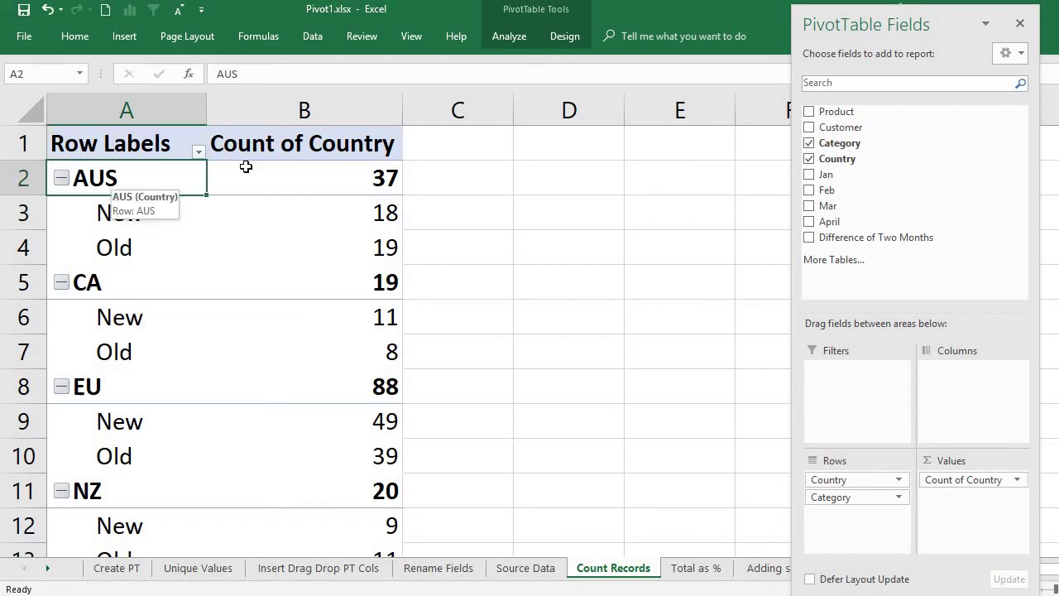
{"action": "left_click", "coordinate": [308, 170]}
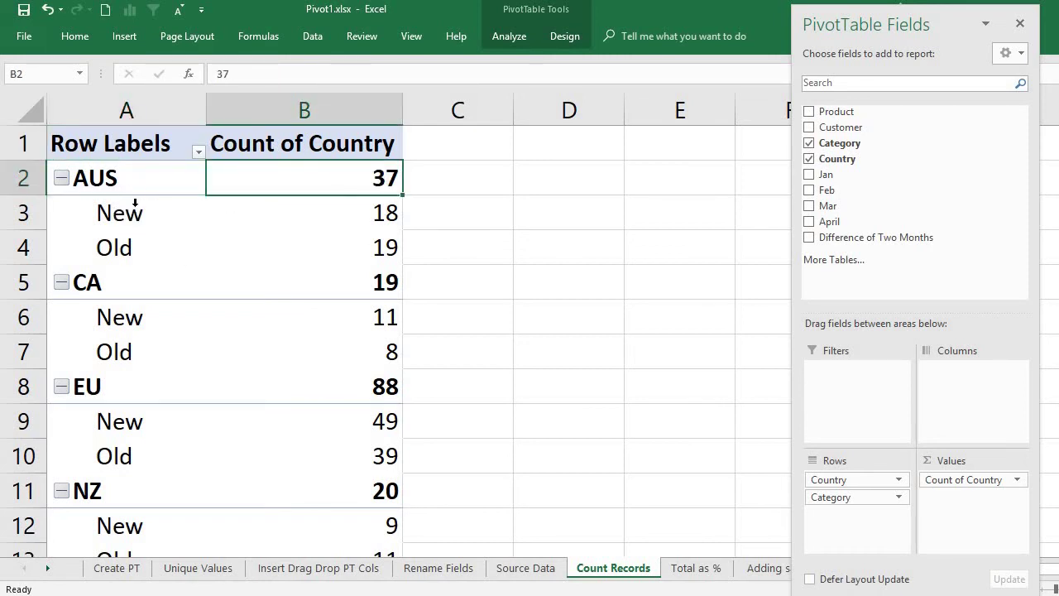
{"action": "left_click", "coordinate": [135, 204]}
{"action": "mouse_move", "coordinate": [131, 212]}
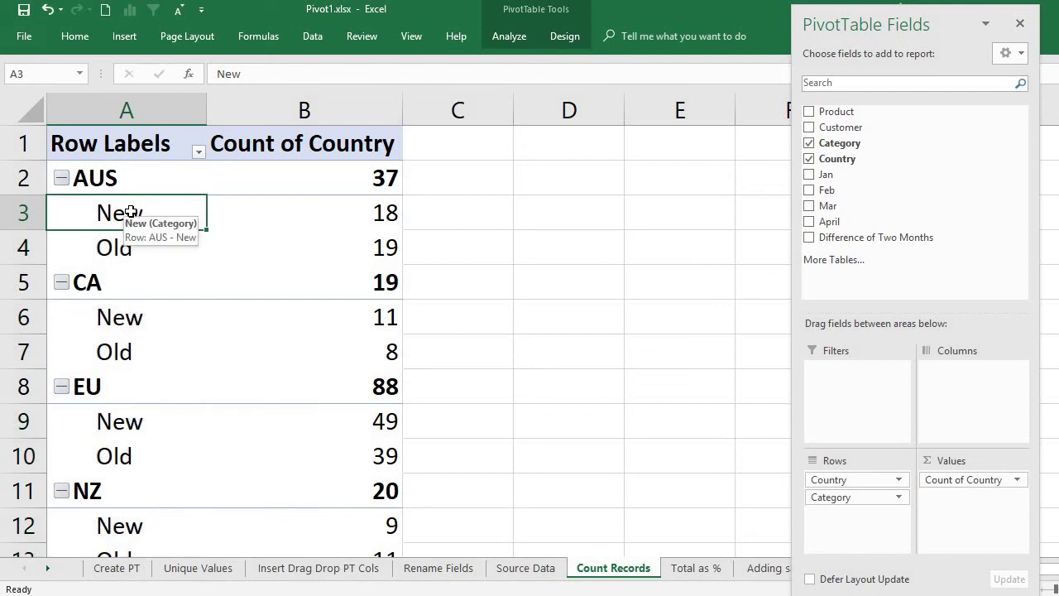
{"action": "left_click", "coordinate": [303, 208]}
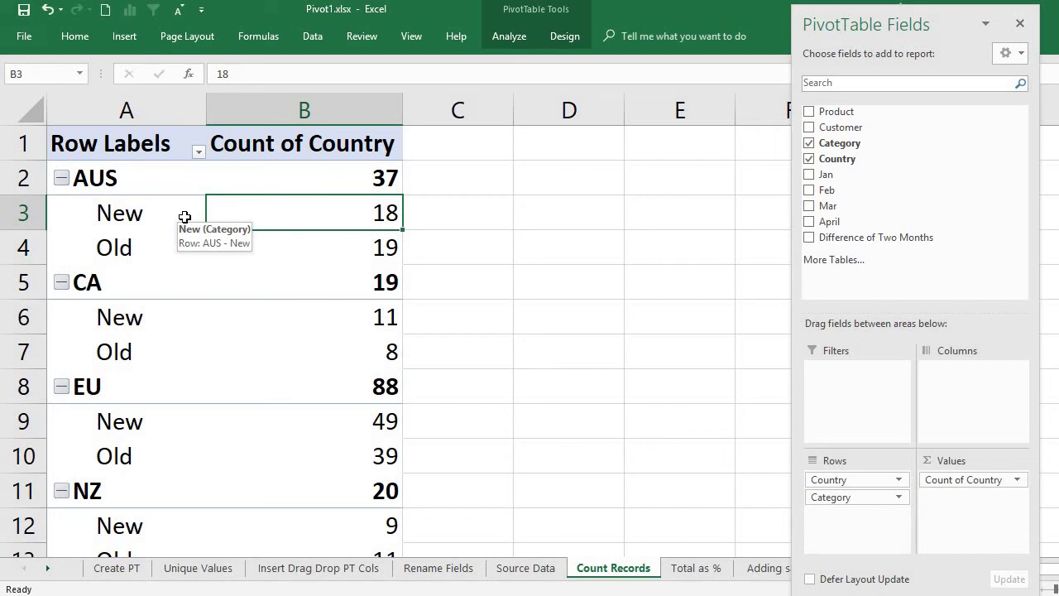
{"action": "left_click", "coordinate": [341, 244]}
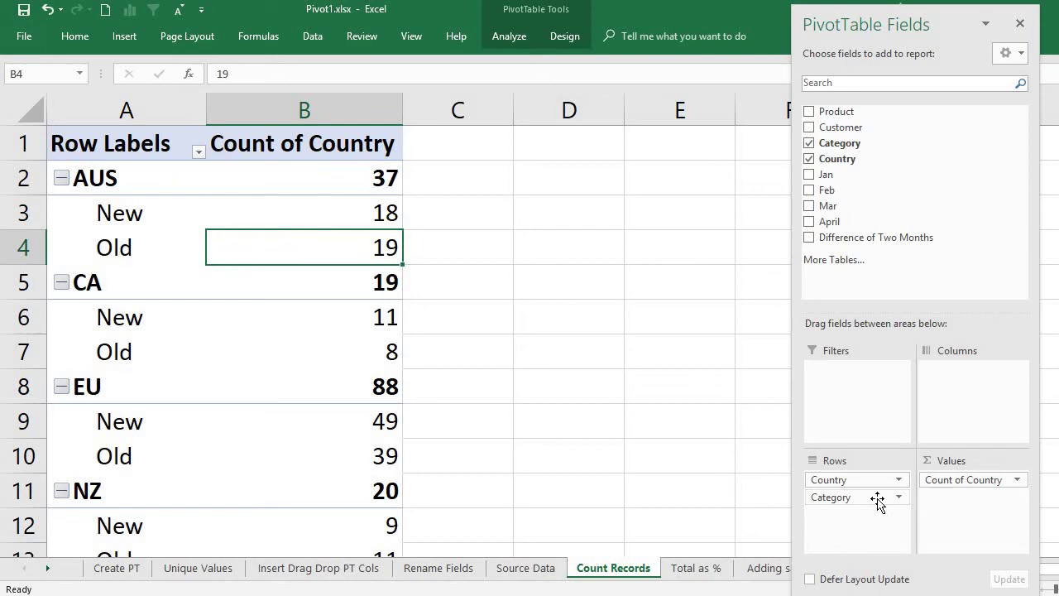
{"action": "left_click_drag", "start_coordinate": [879, 496], "coordinate": [983, 395]}
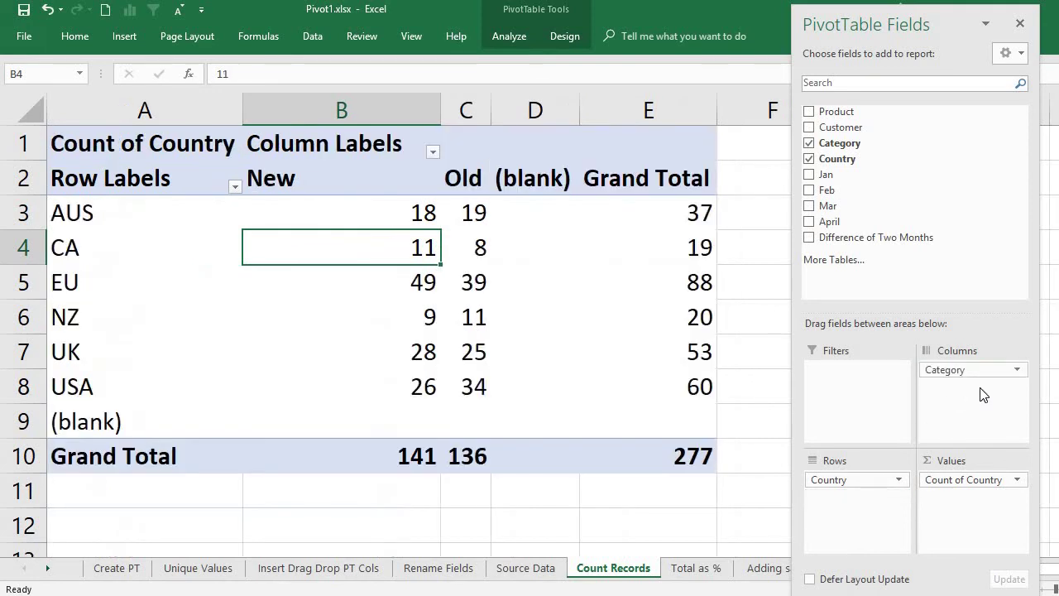
{"action": "left_click", "coordinate": [402, 213]}
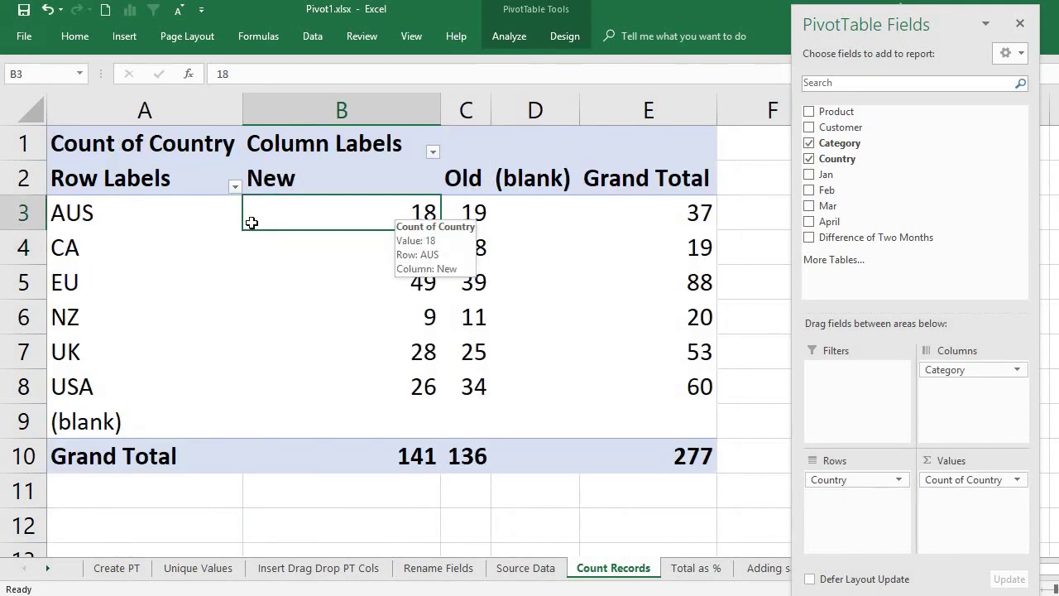
{"action": "left_click", "coordinate": [207, 211]}
{"action": "left_click", "coordinate": [345, 216]}
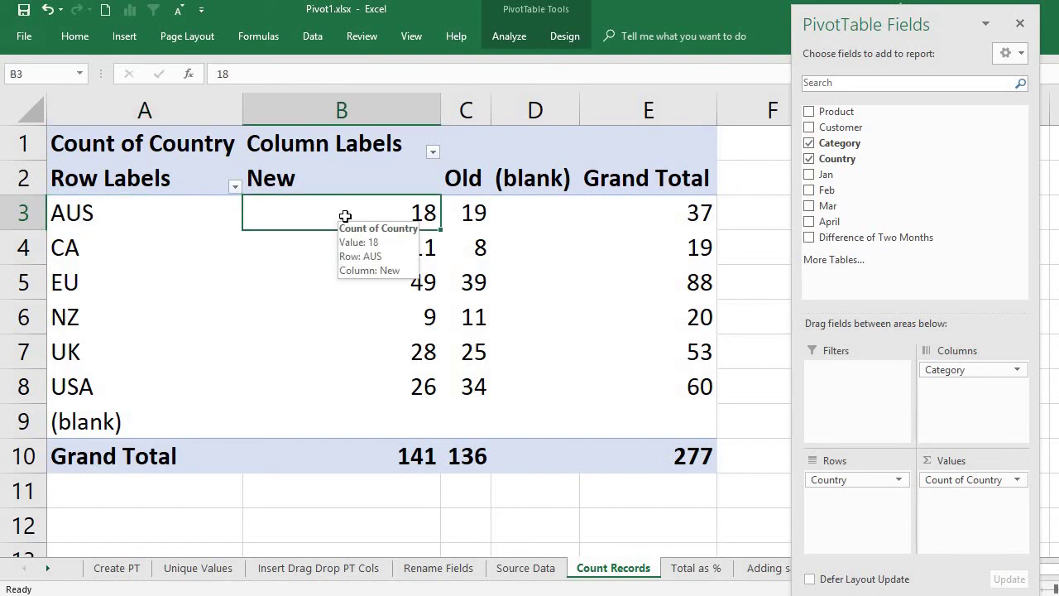
{"action": "left_click", "coordinate": [208, 217]}
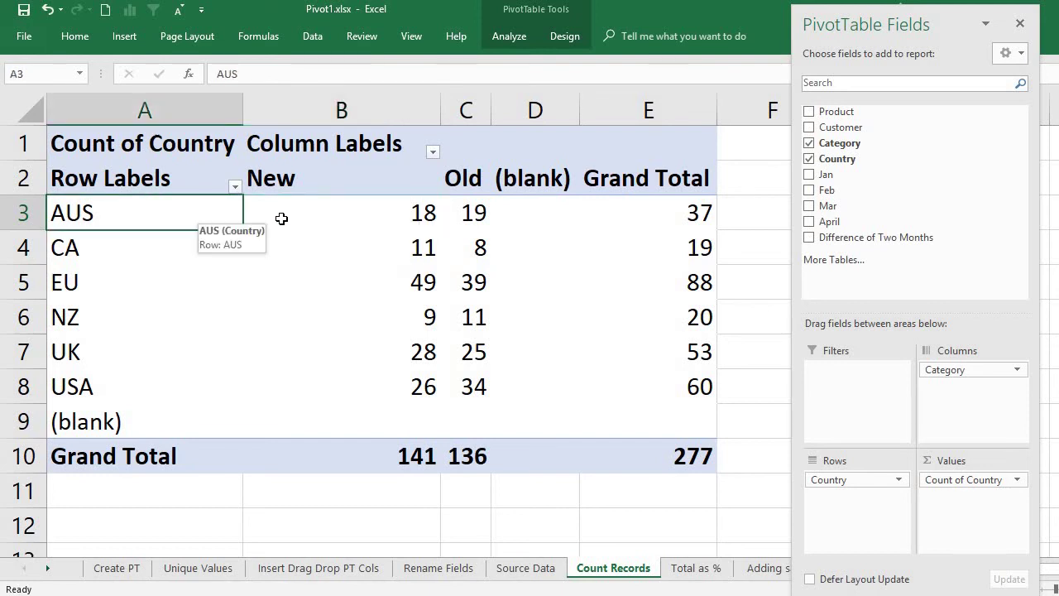
{"action": "left_click", "coordinate": [456, 210]}
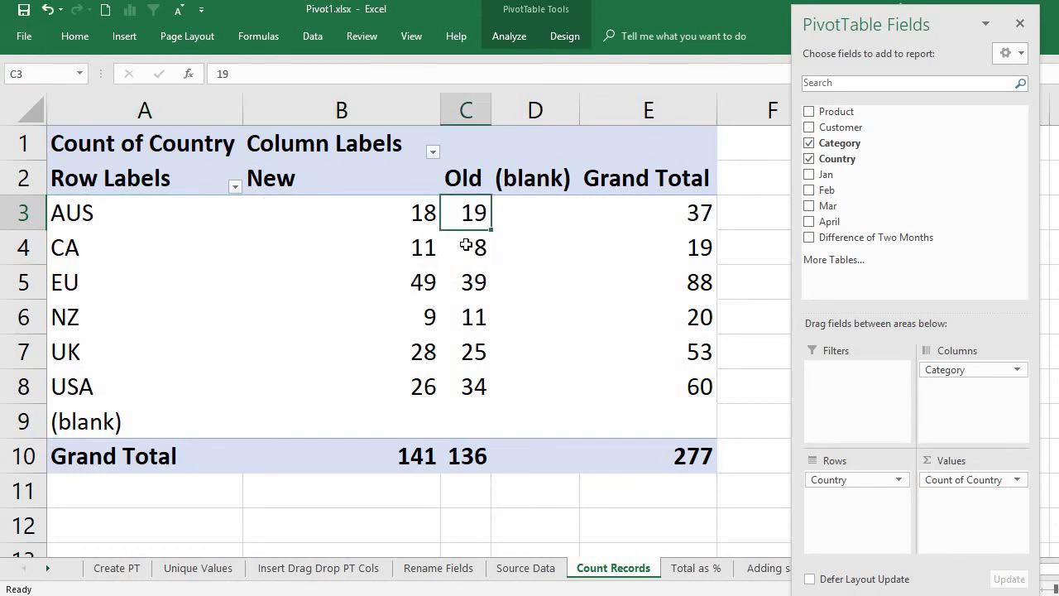
{"action": "left_click", "coordinate": [675, 221]}
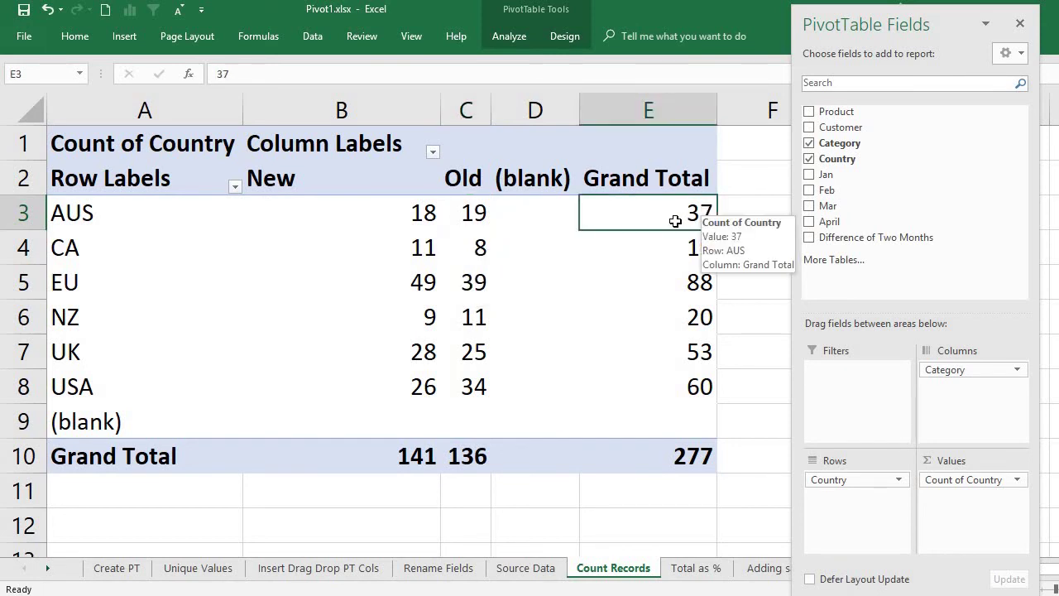
Filter (blank) out of the Column Labels, leaving only New and Old columns.
{"action": "left_click", "coordinate": [432, 152]}
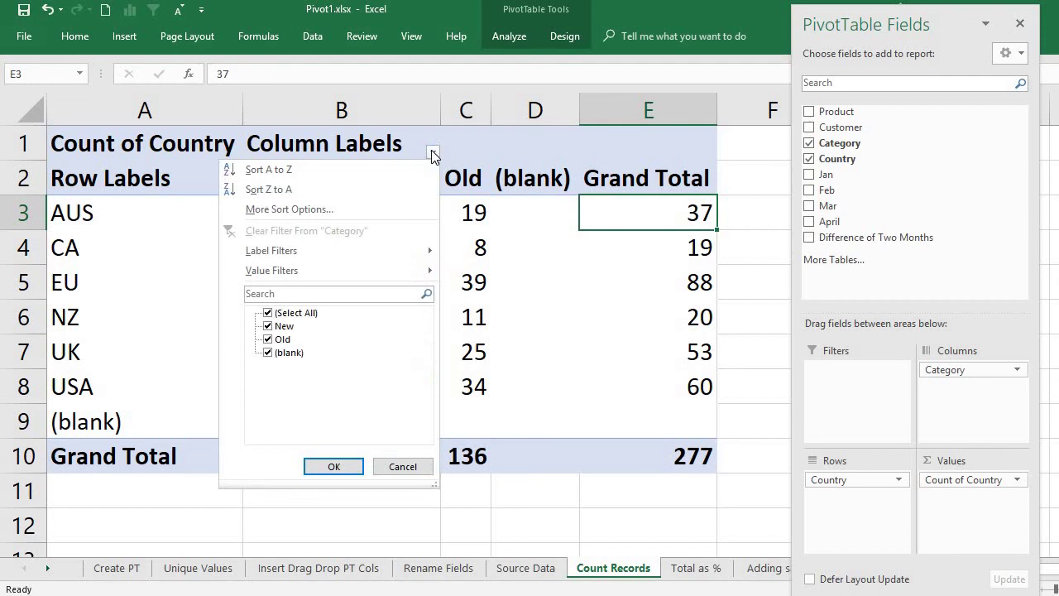
{"action": "left_click", "coordinate": [267, 353]}
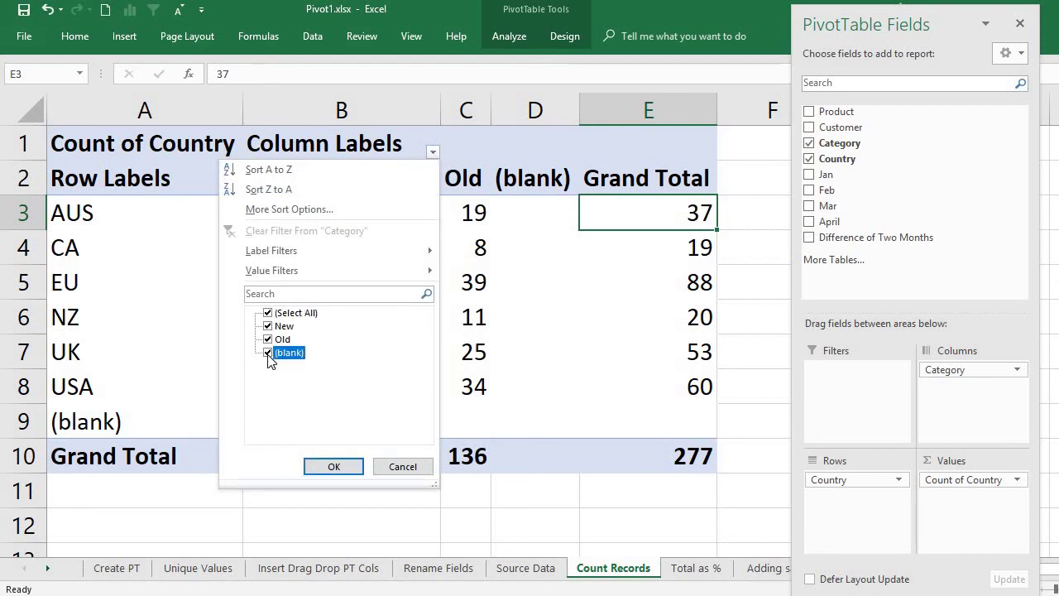
{"action": "left_click", "coordinate": [335, 468]}
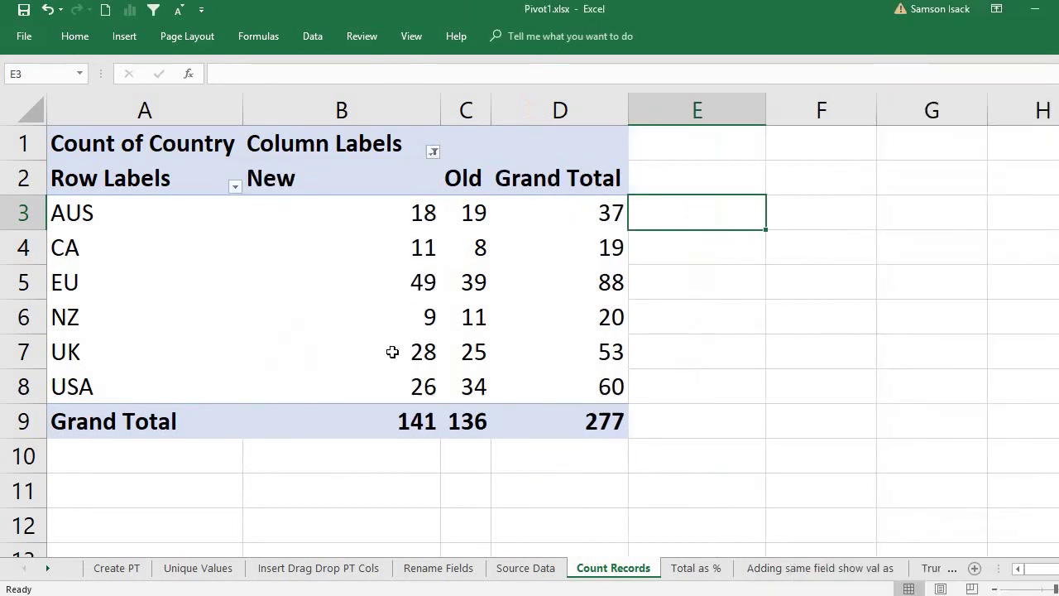
{"action": "left_click", "coordinate": [494, 212]}
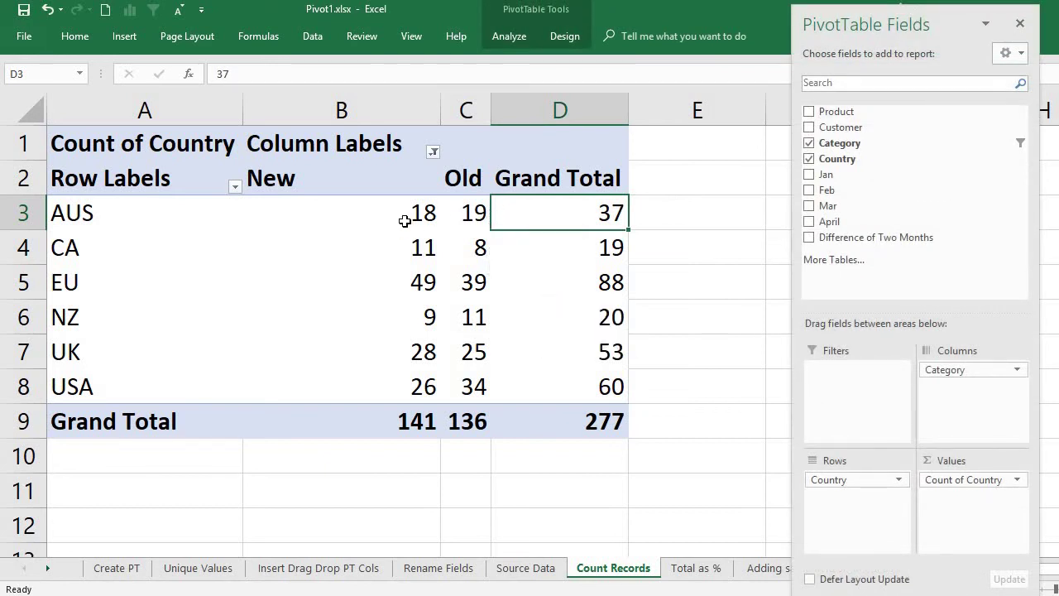
{"action": "mouse_move", "coordinate": [398, 249]}
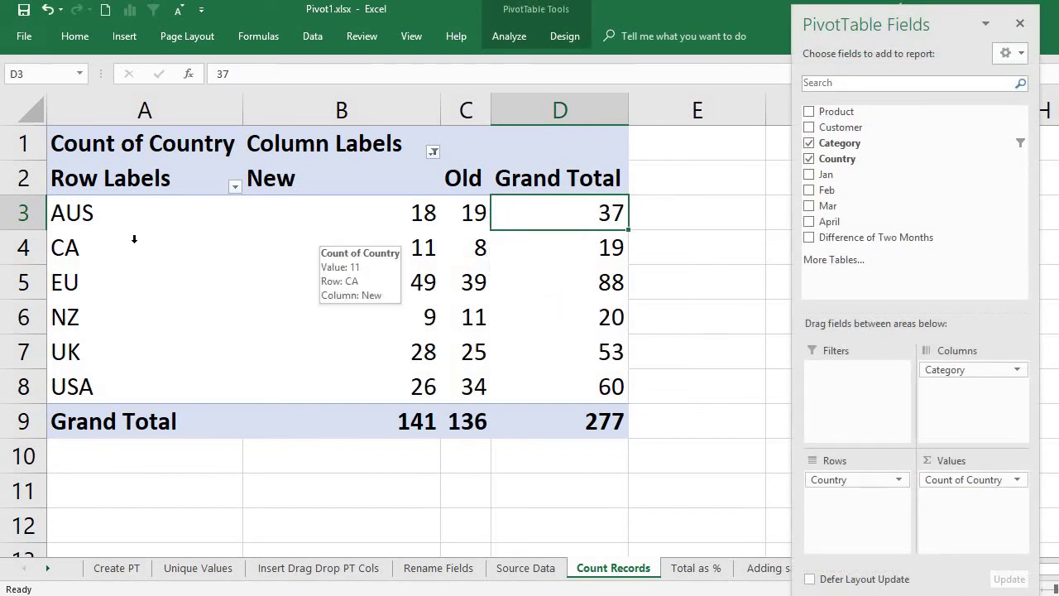
{"action": "left_click", "coordinate": [132, 249]}
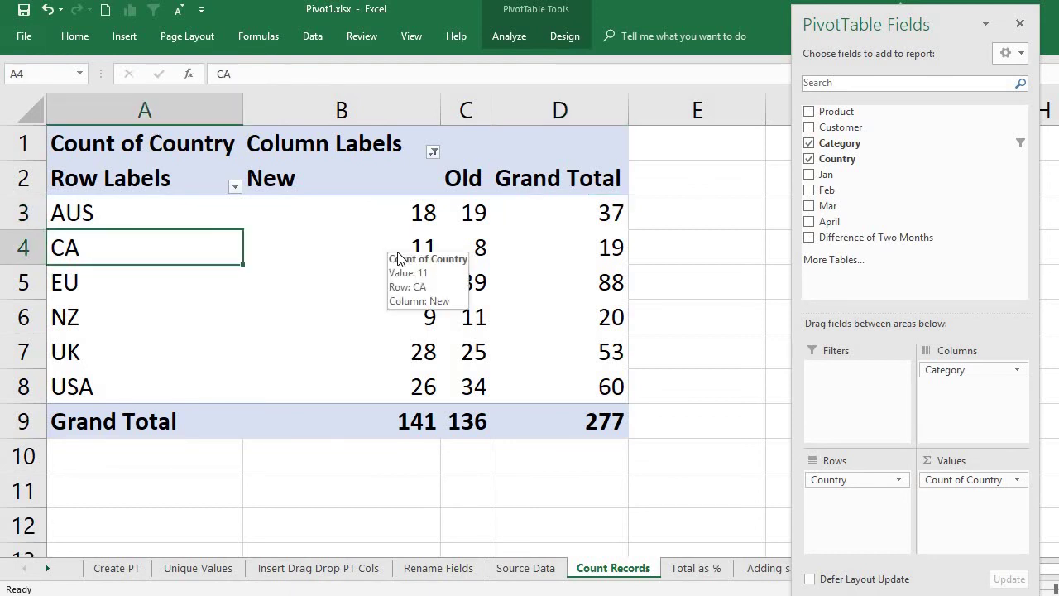
{"action": "left_click", "coordinate": [371, 245]}
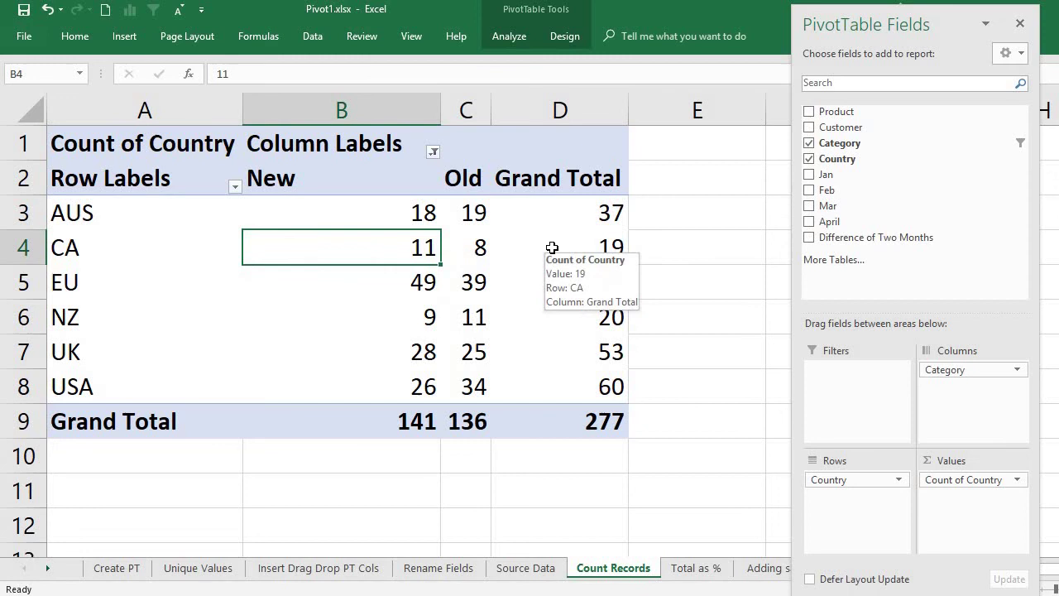
{"action": "left_click", "coordinate": [450, 253]}
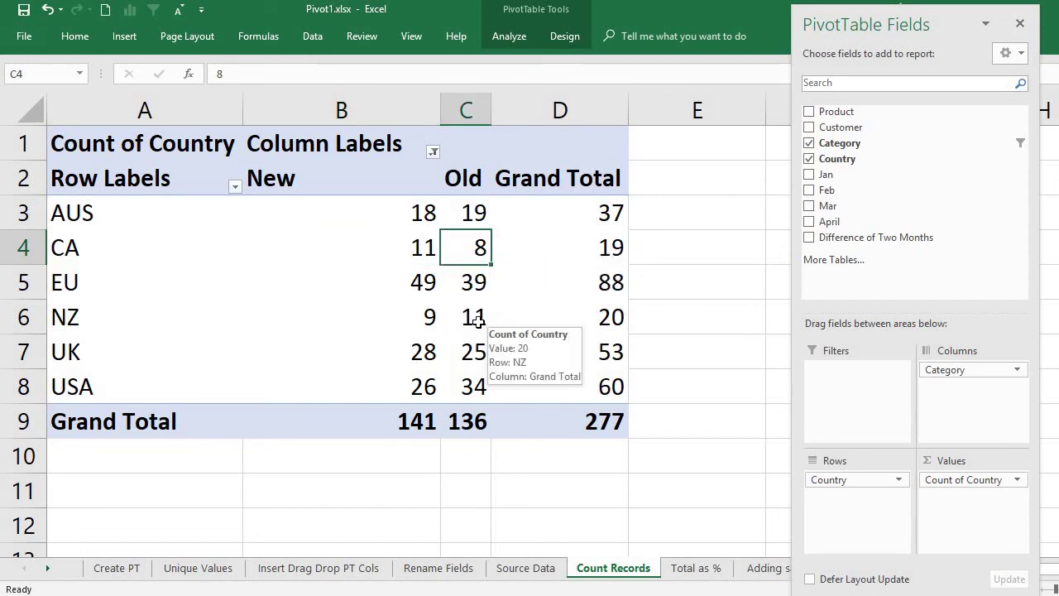
{"action": "left_click", "coordinate": [574, 206]}
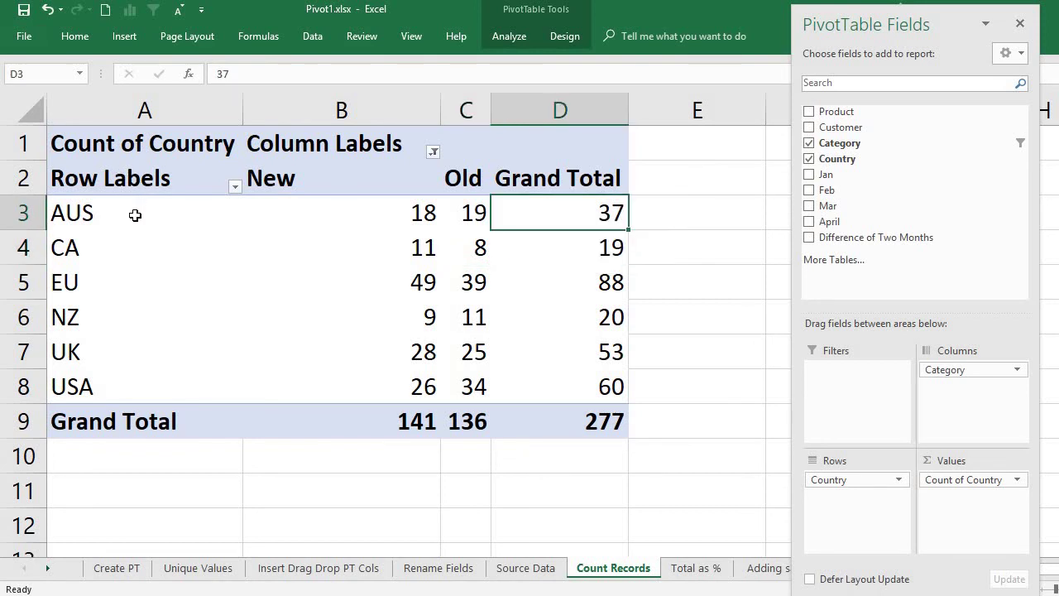
{"action": "left_click", "coordinate": [61, 212]}
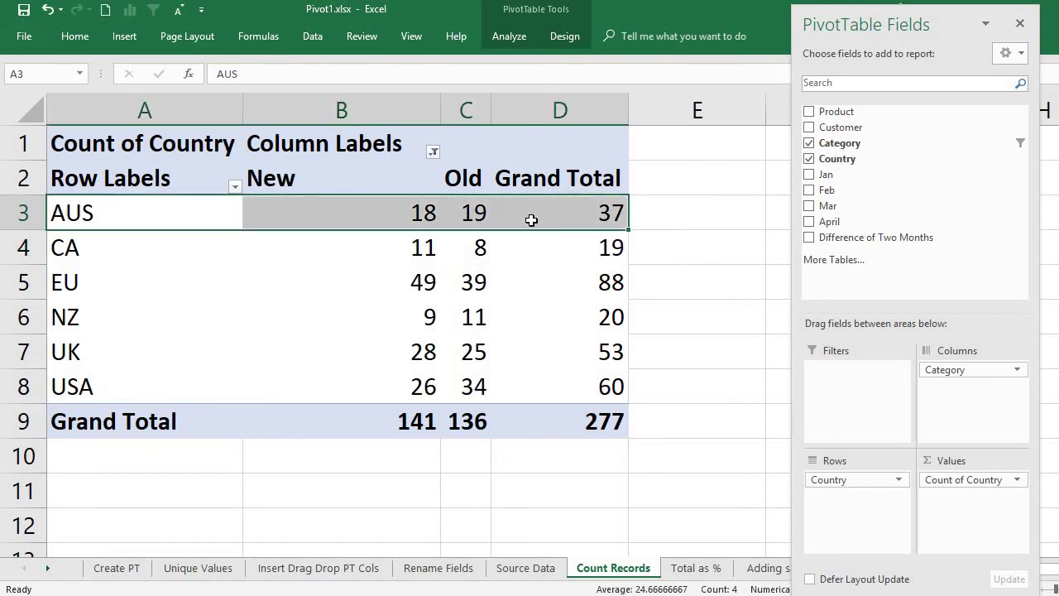
{"action": "left_click", "coordinate": [68, 248]}
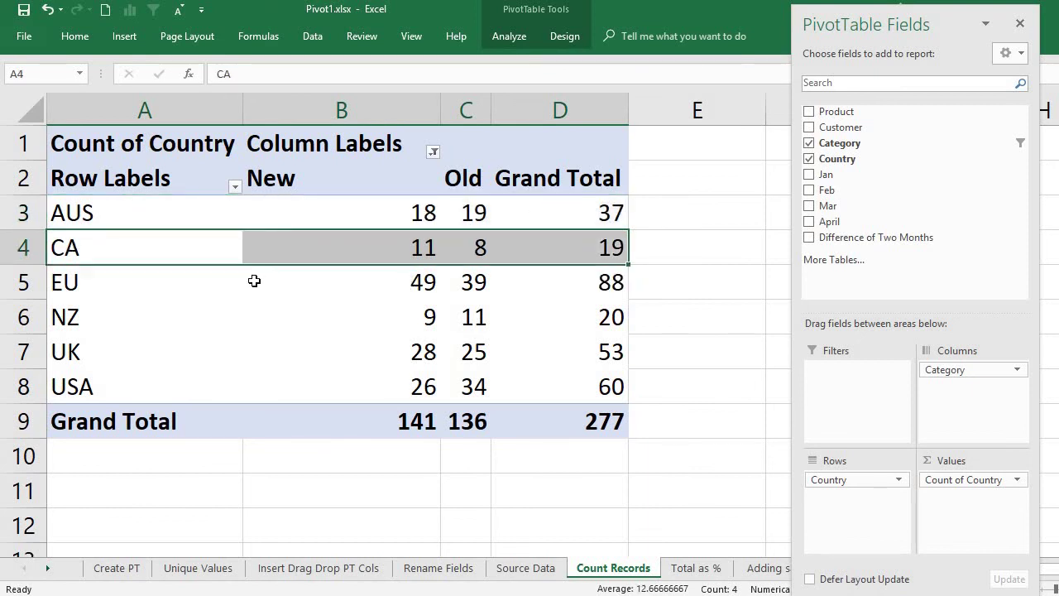
{"action": "left_click", "coordinate": [63, 389]}
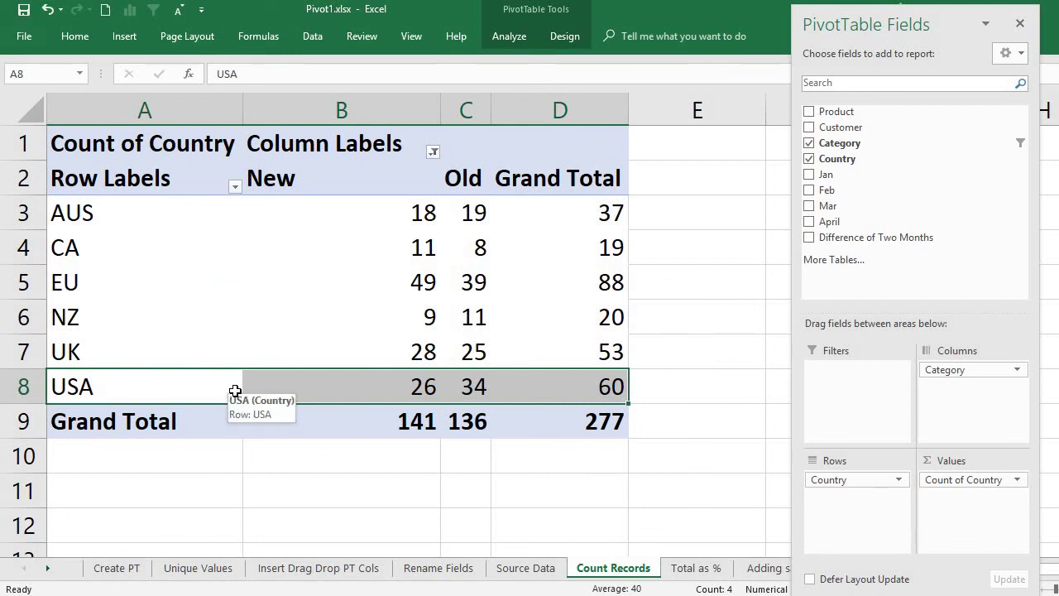
{"action": "left_click", "coordinate": [356, 180]}
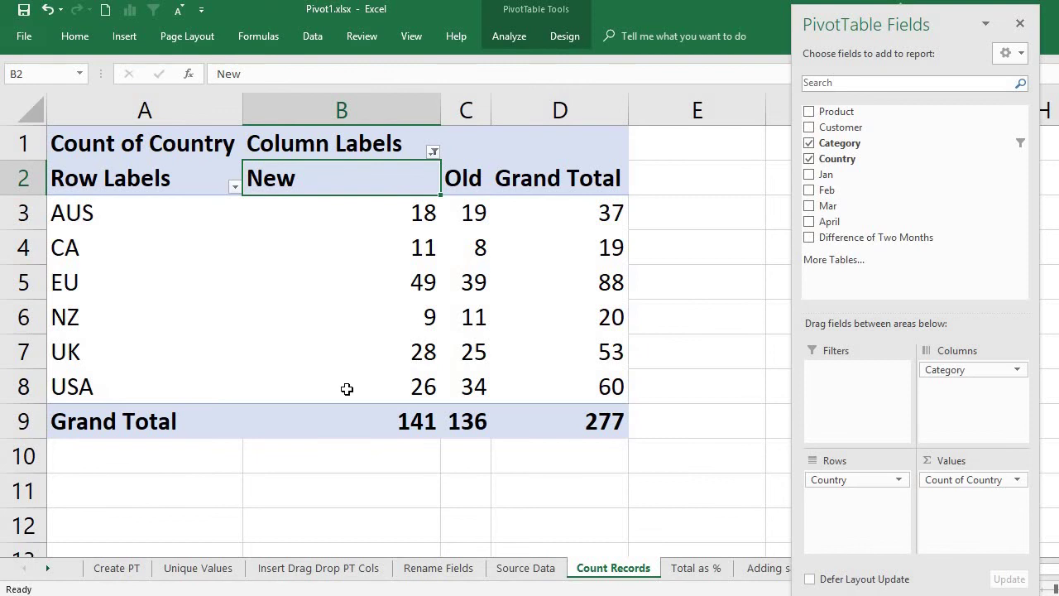
{"action": "left_click", "coordinate": [358, 427]}
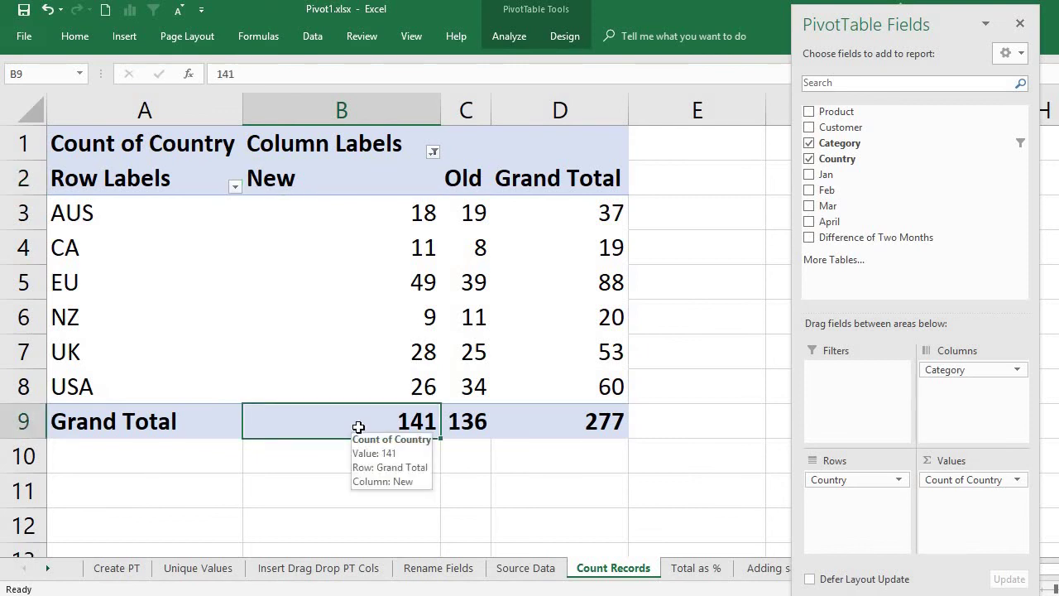
{"action": "left_click", "coordinate": [464, 421]}
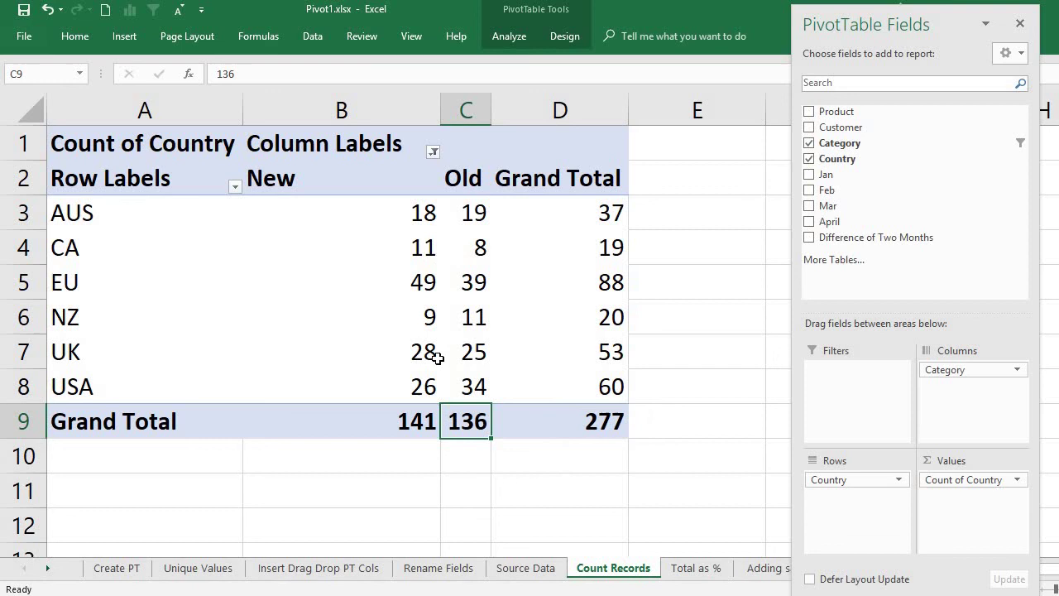
{"action": "left_click", "coordinate": [590, 401]}
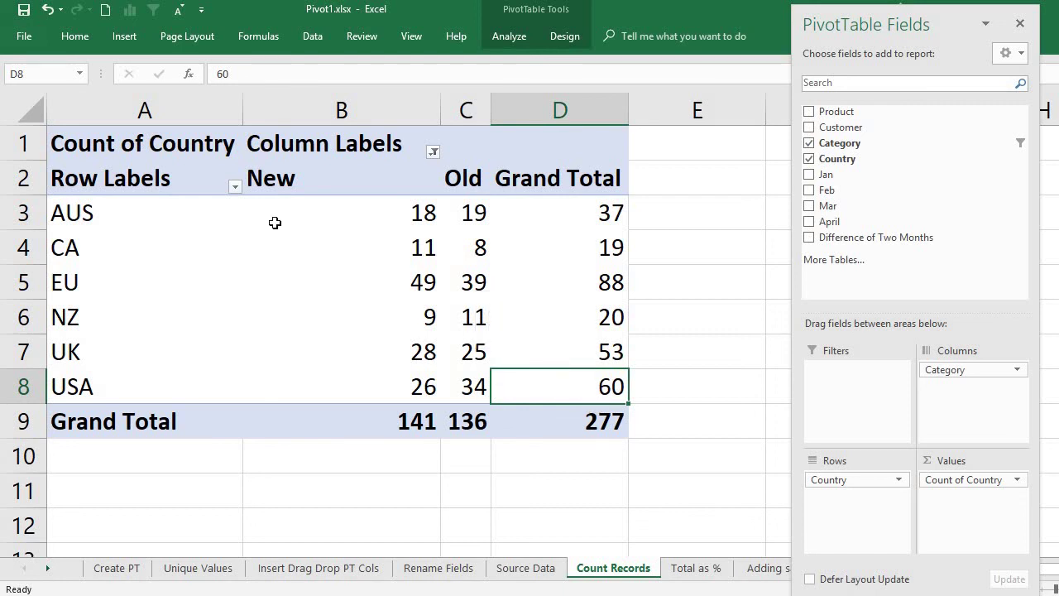
{"action": "left_click", "coordinate": [167, 147]}
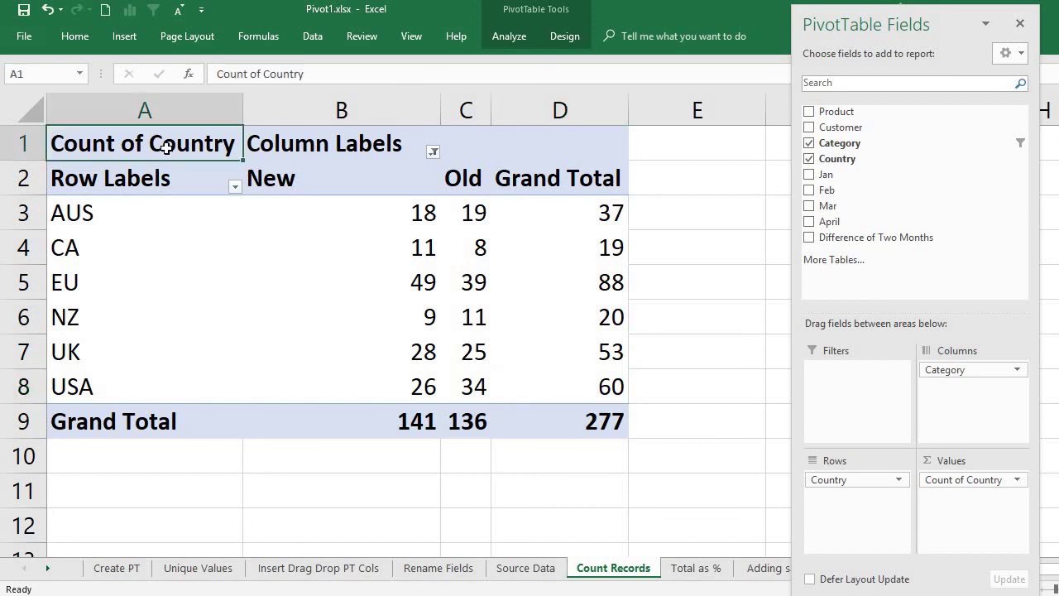